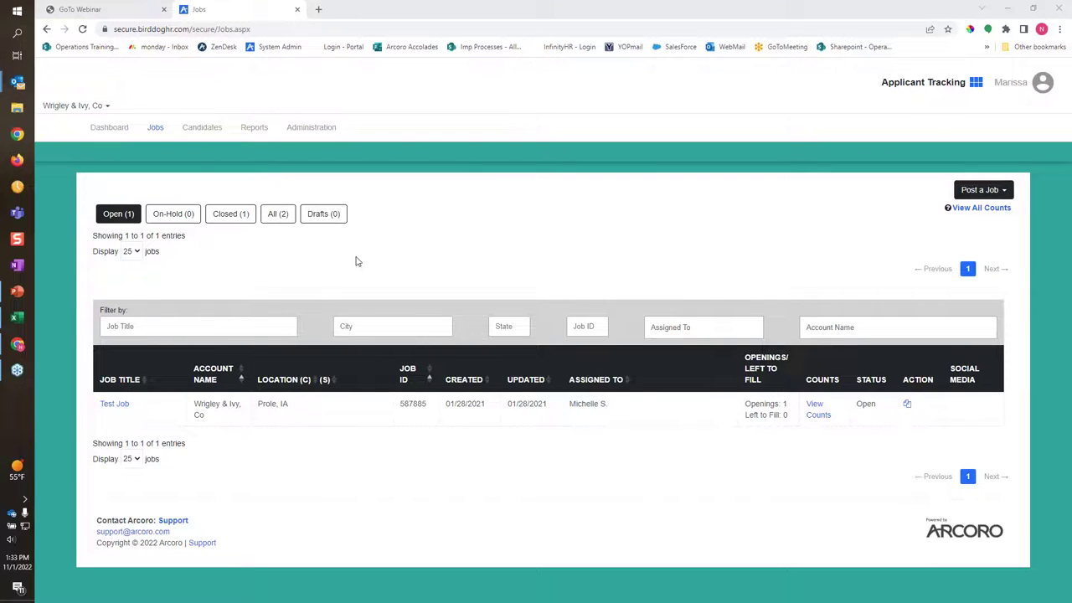
Step: Open Test Job and set the disposition of the active candidate in the Interviewing stage to Hired
{"action": "left_click", "coordinate": [114, 404]}
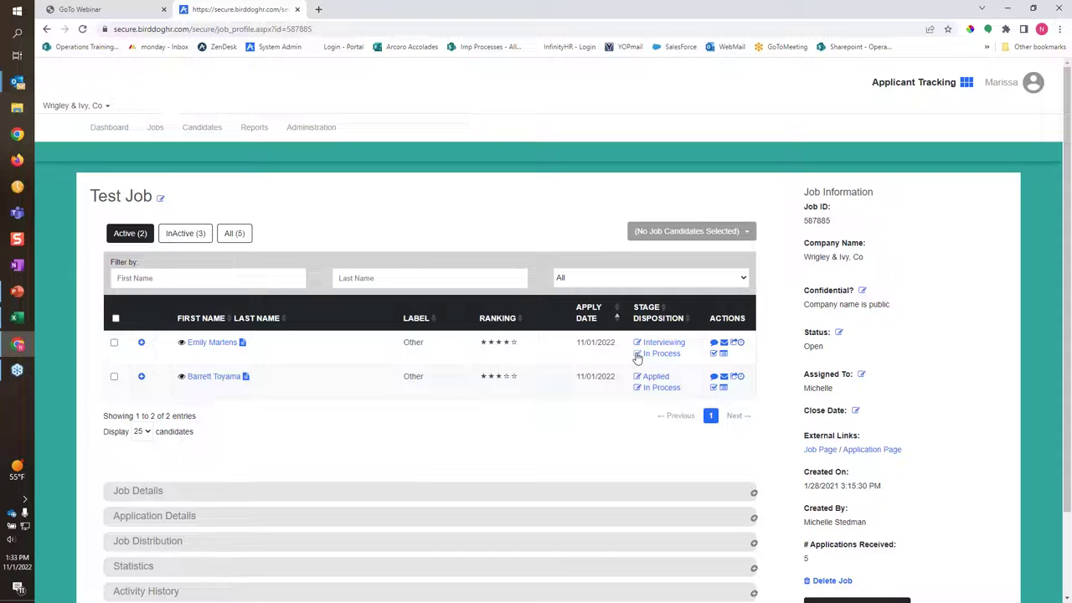
{"action": "left_click_drag", "start_coordinate": [212, 344], "coordinate": [515, 363]}
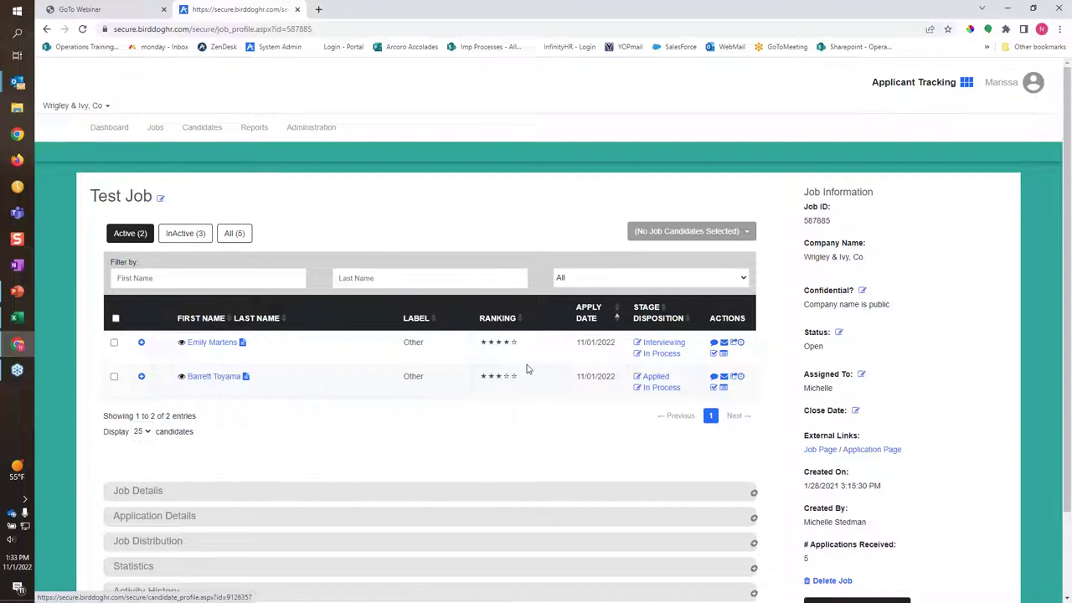
{"action": "left_click", "coordinate": [638, 356]}
{"action": "left_click", "coordinate": [558, 360]}
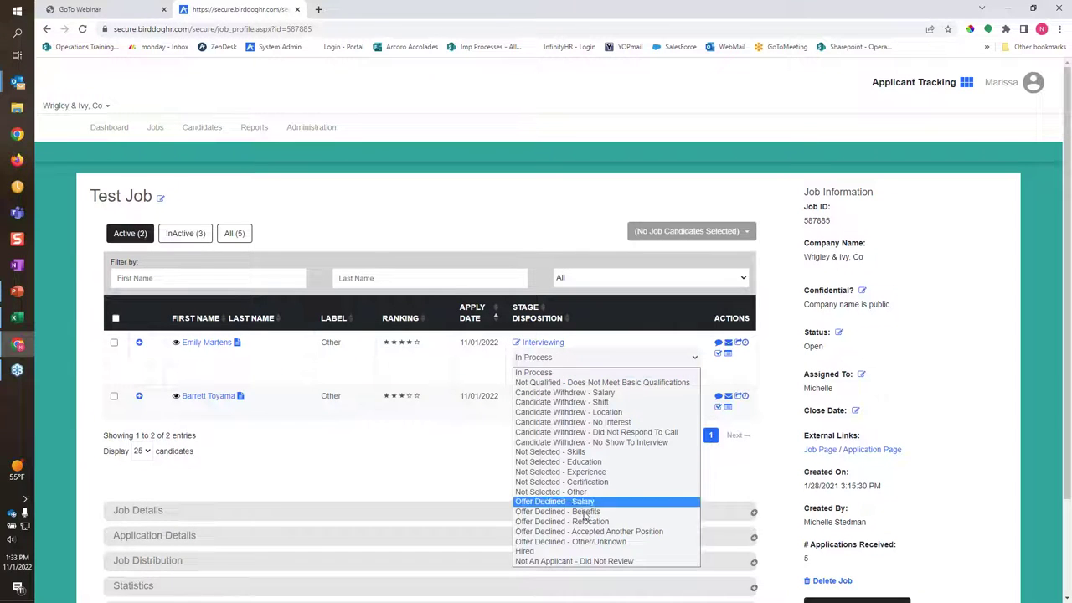
{"action": "left_click", "coordinate": [526, 552]}
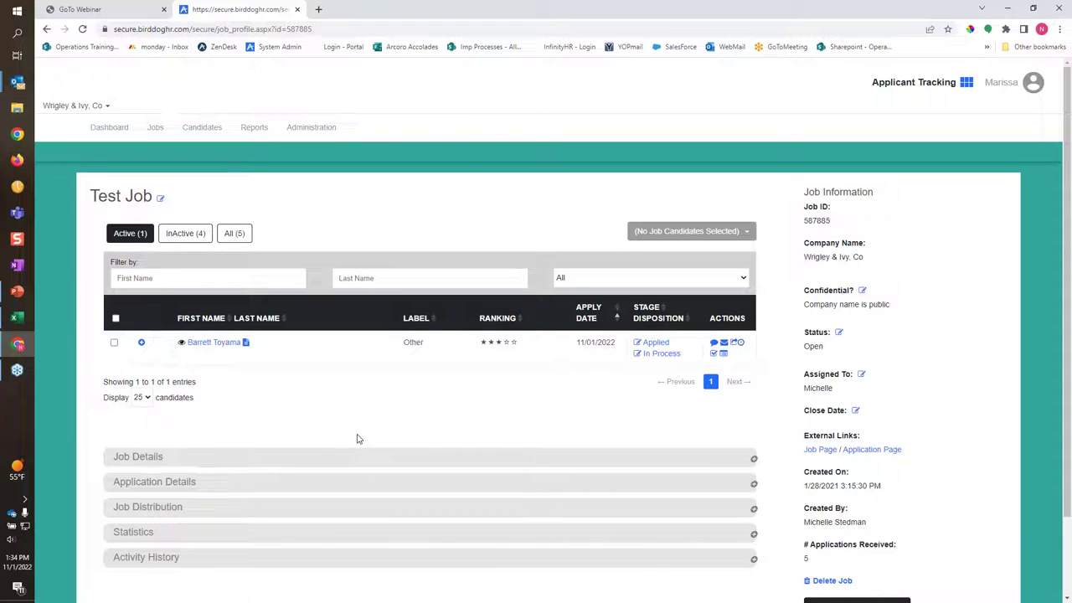
Step: Open the post-hire onboarding form for the Interviewing-stage hired candidate from the job's inactive candidates
{"action": "left_click", "coordinate": [185, 234]}
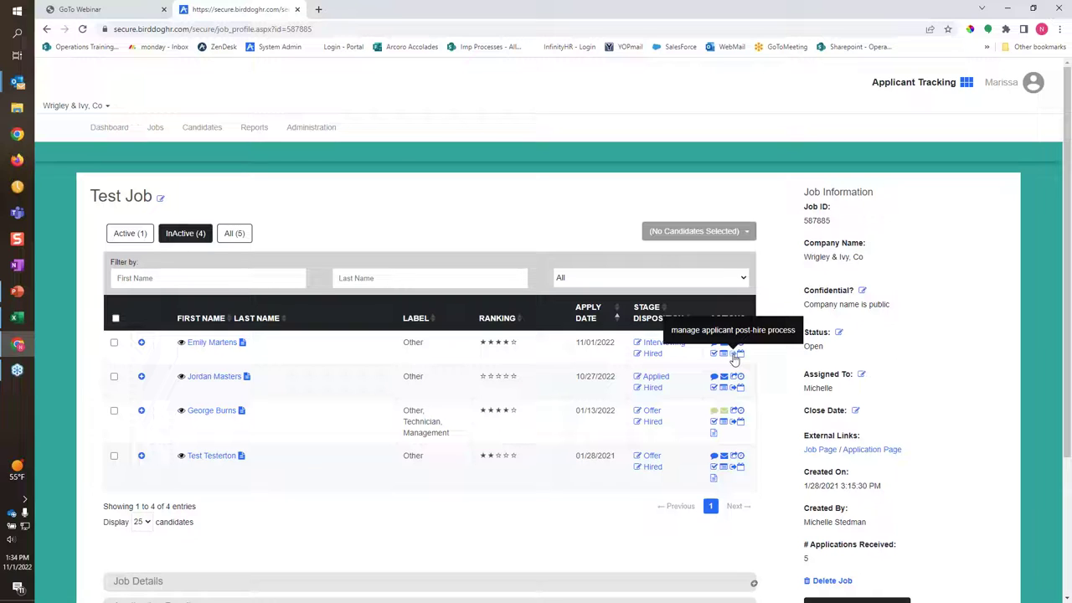
{"action": "left_click", "coordinate": [734, 356]}
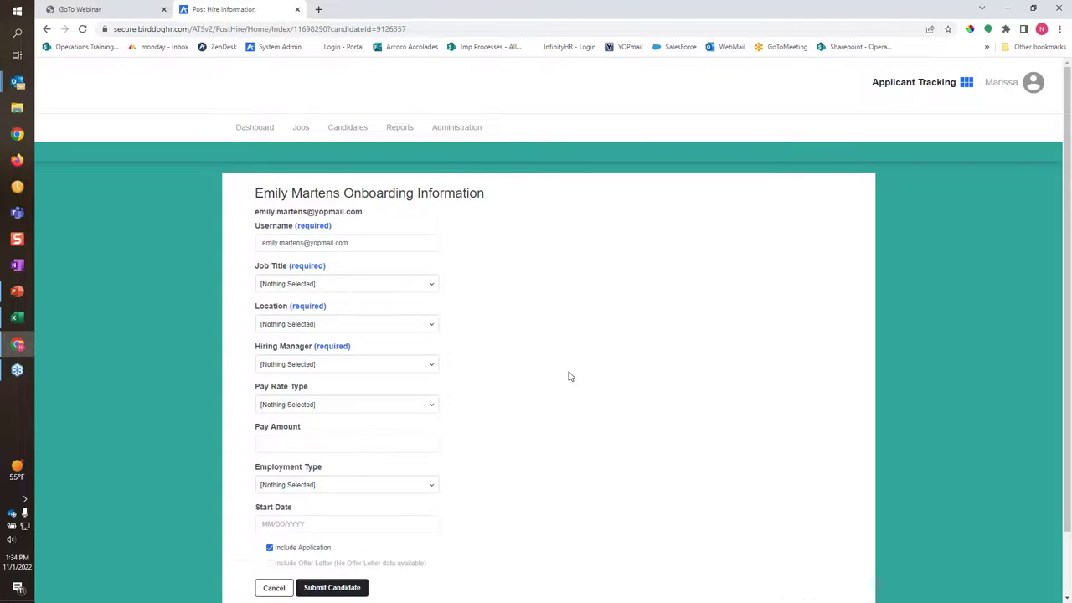
{"action": "scroll", "coordinate": [567, 373], "scroll_direction": "down", "scroll_amount": 2}
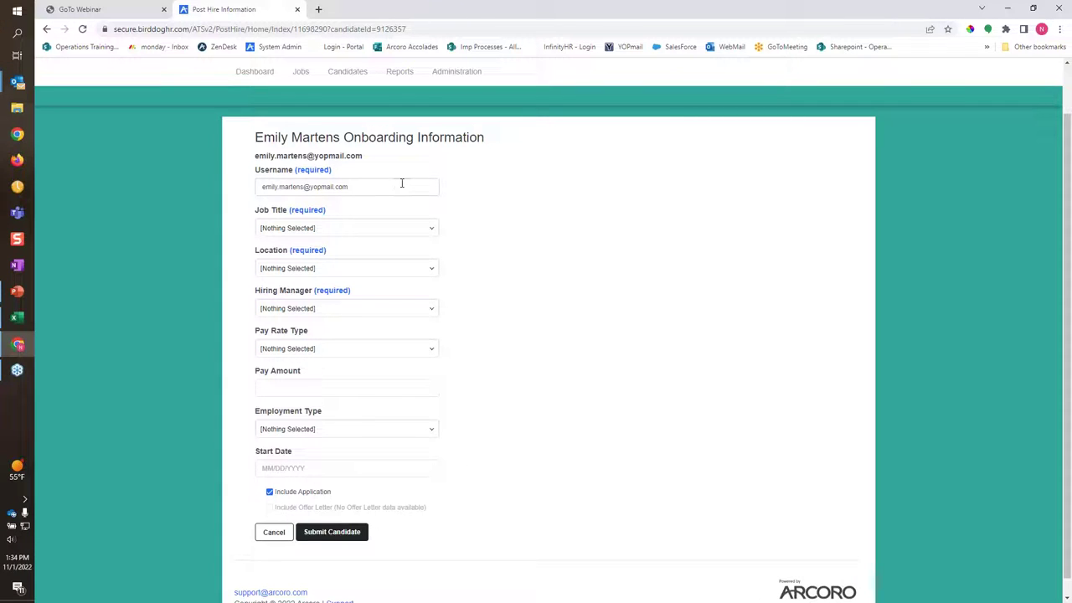
Step: Set the new hire's job title to Project Manager and location to Corporate, and choose the hiring manager's e-mail
{"action": "left_click", "coordinate": [331, 233]}
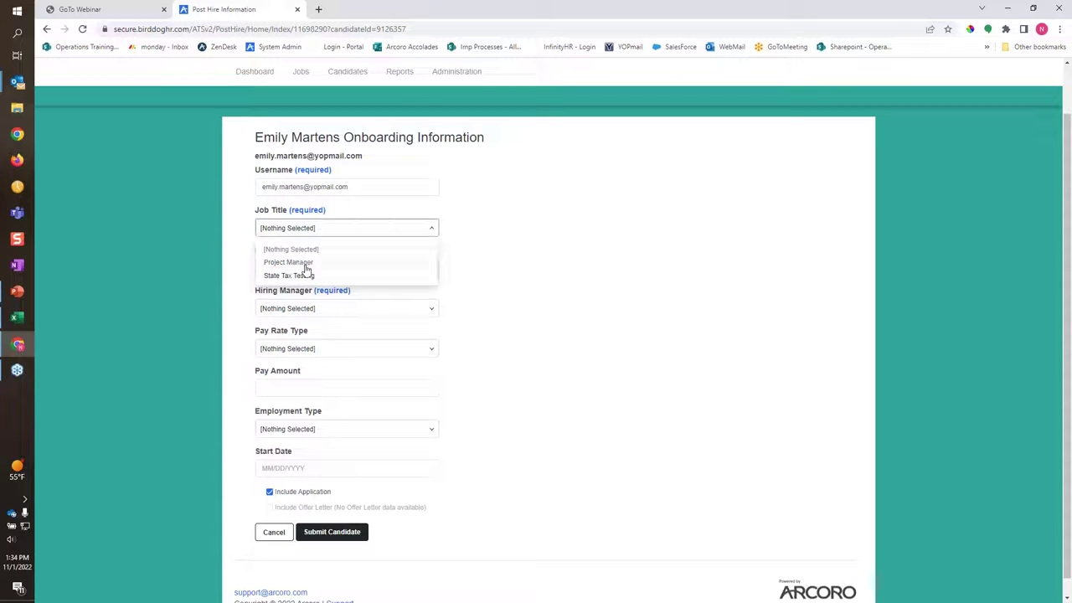
{"action": "left_click", "coordinate": [304, 263]}
{"action": "left_click", "coordinate": [324, 270]}
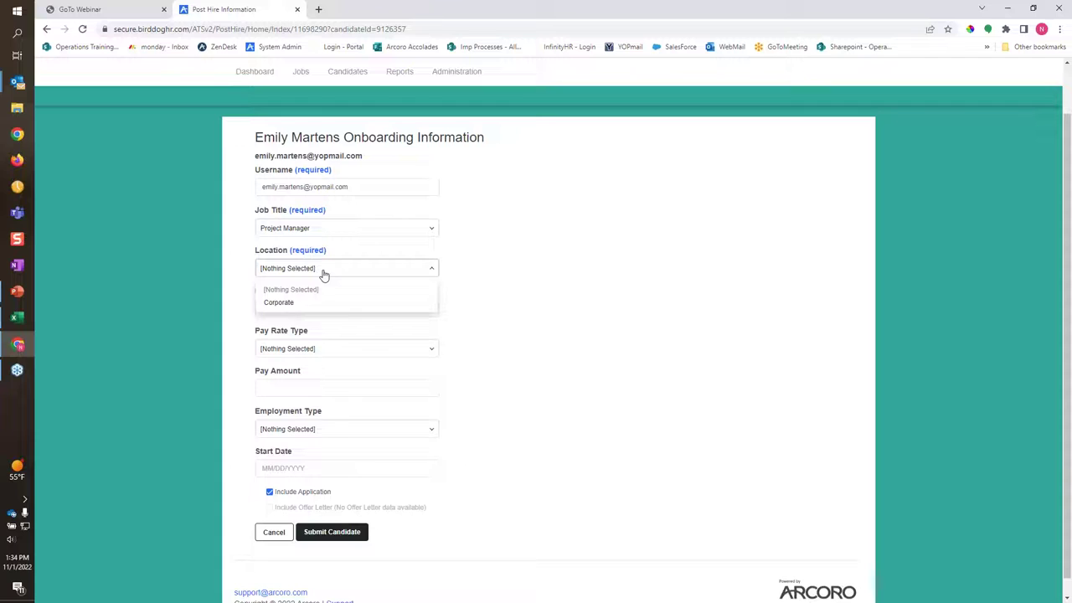
{"action": "left_click", "coordinate": [287, 303]}
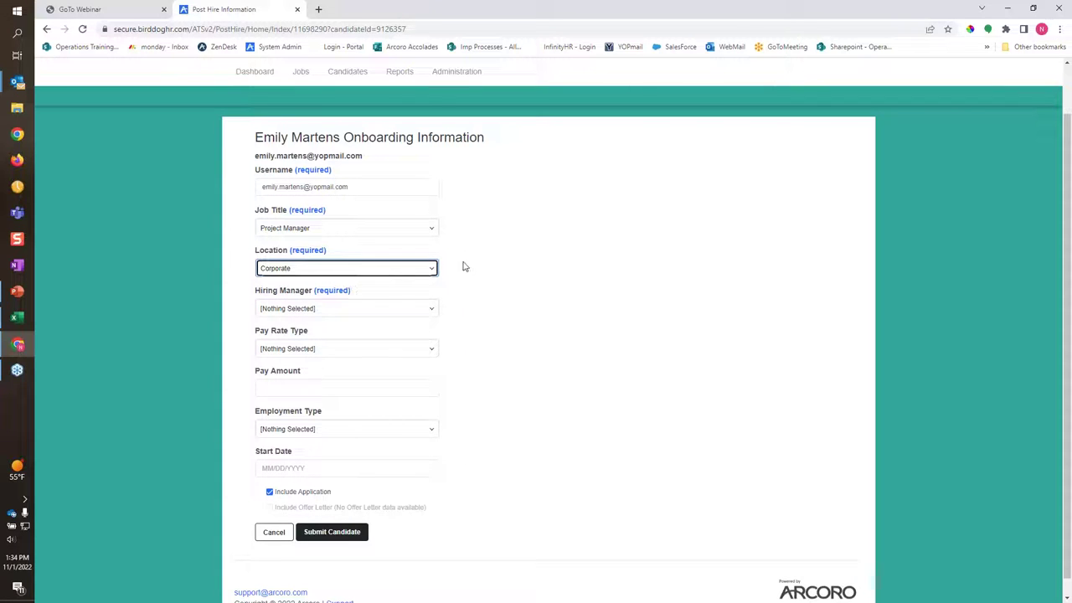
{"action": "left_click", "coordinate": [328, 311]}
{"action": "left_click", "coordinate": [306, 355]}
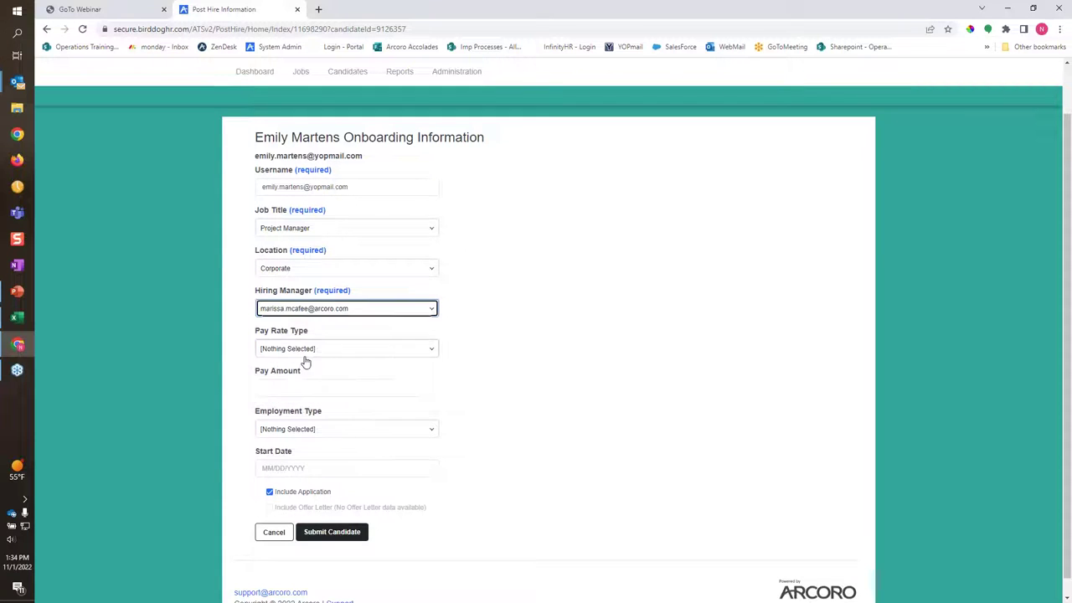
Step: Set the new hire's pay rate type to Hourly and the pay amount to 30.00
{"action": "left_click", "coordinate": [287, 349]}
{"action": "left_click", "coordinate": [286, 384]}
{"action": "left_click", "coordinate": [288, 386]}
{"action": "type", "text": "30.00"}
Step: Set the employment type to Full Time and start date to 11/07/2022, and submit the candidate to onboarding
{"action": "left_click", "coordinate": [323, 430]}
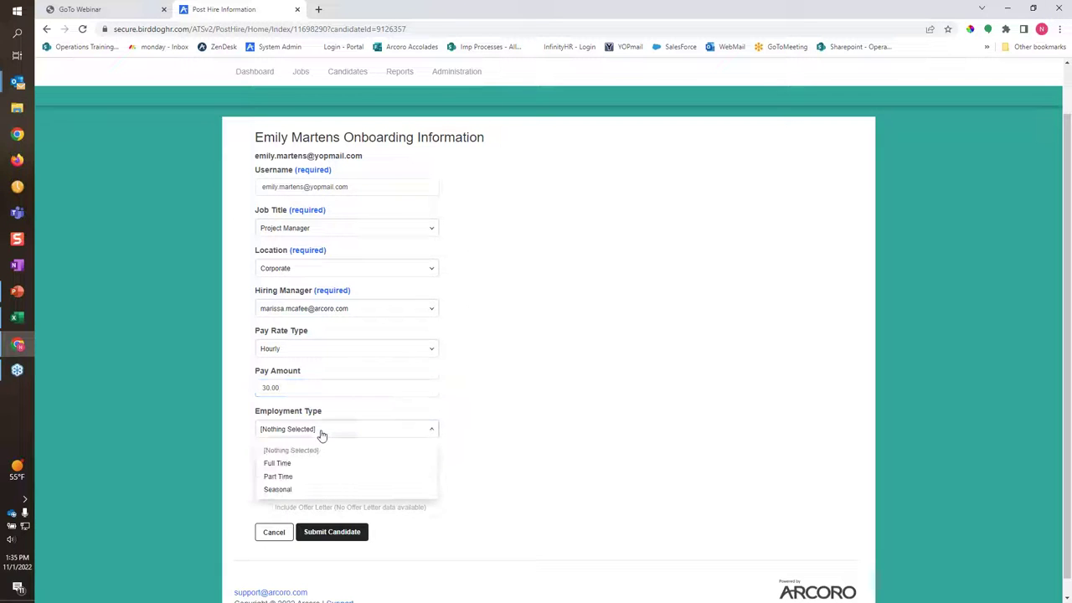
{"action": "left_click", "coordinate": [283, 463]}
{"action": "left_click", "coordinate": [287, 467]}
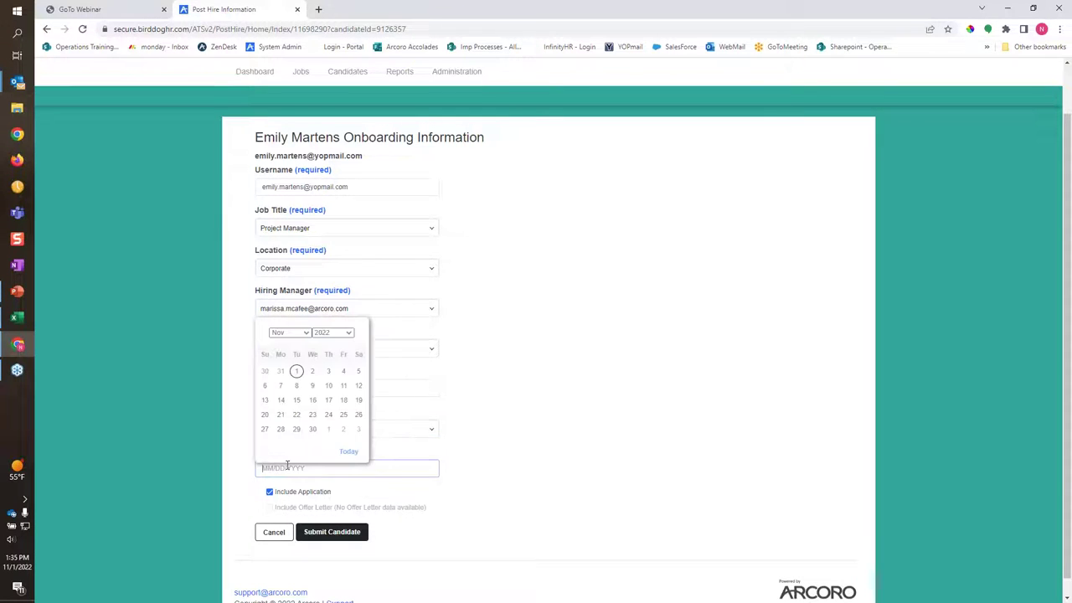
{"action": "left_click", "coordinate": [280, 386]}
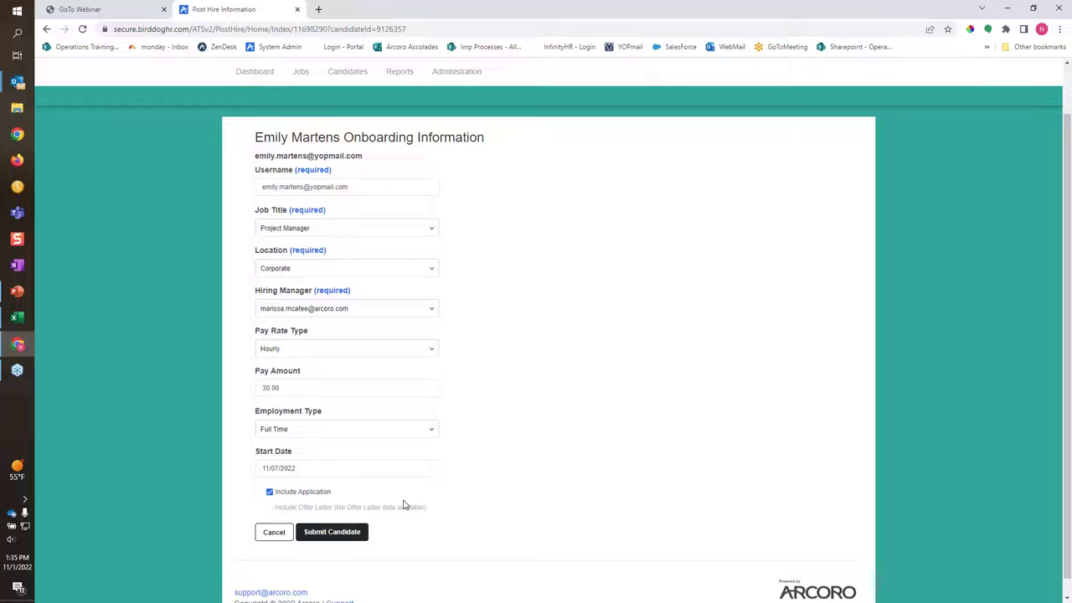
{"action": "left_click", "coordinate": [331, 536]}
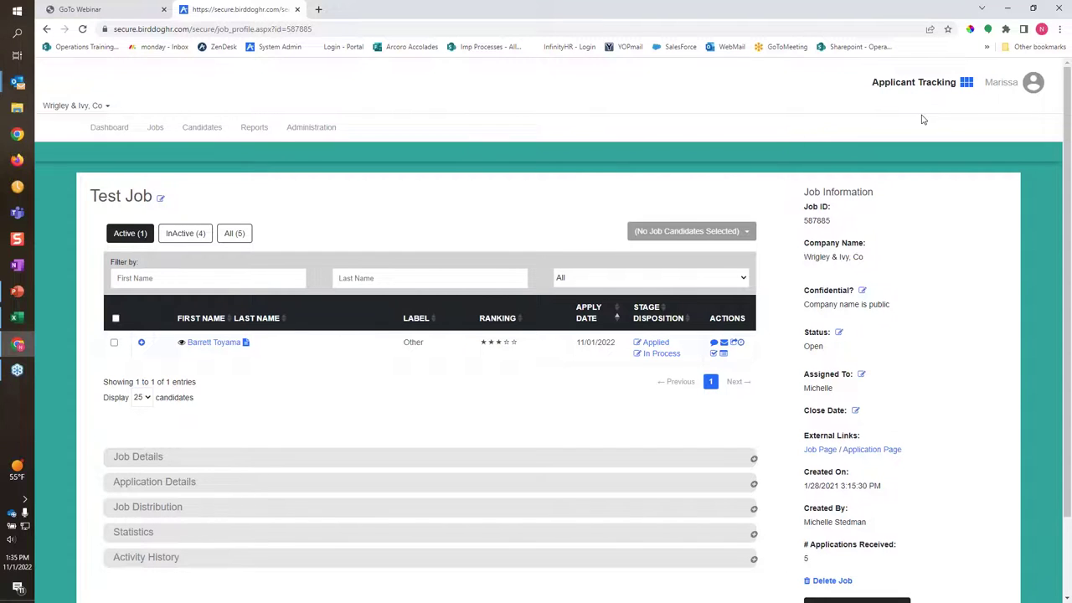
Step: Switch to the Onboarding module and select the company Wrigley & Ivy, Co for the New Hire Dashboard
{"action": "left_click", "coordinate": [966, 83]}
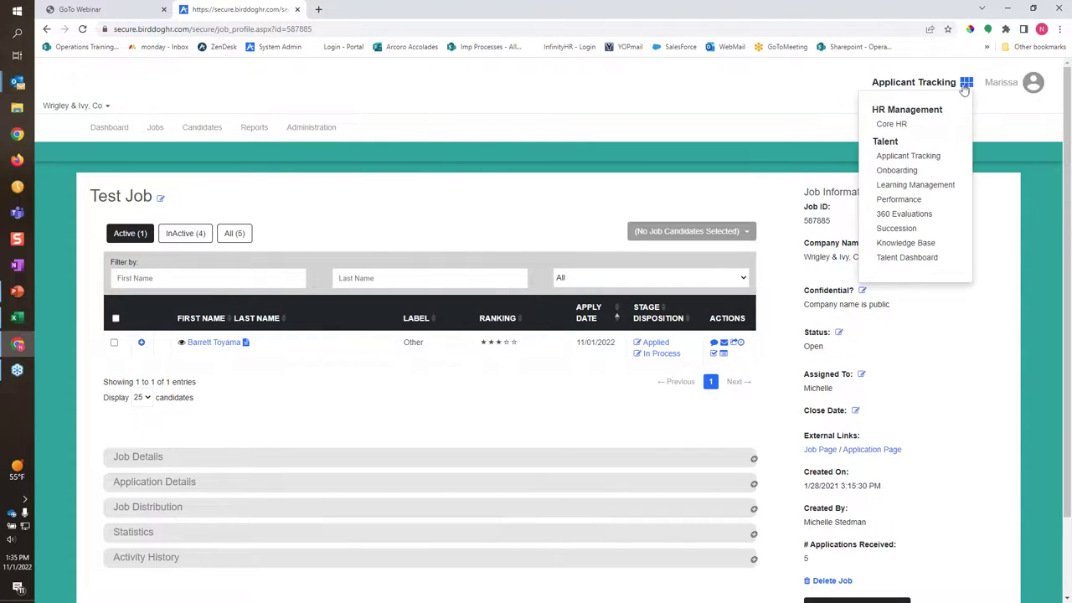
{"action": "left_click", "coordinate": [897, 170]}
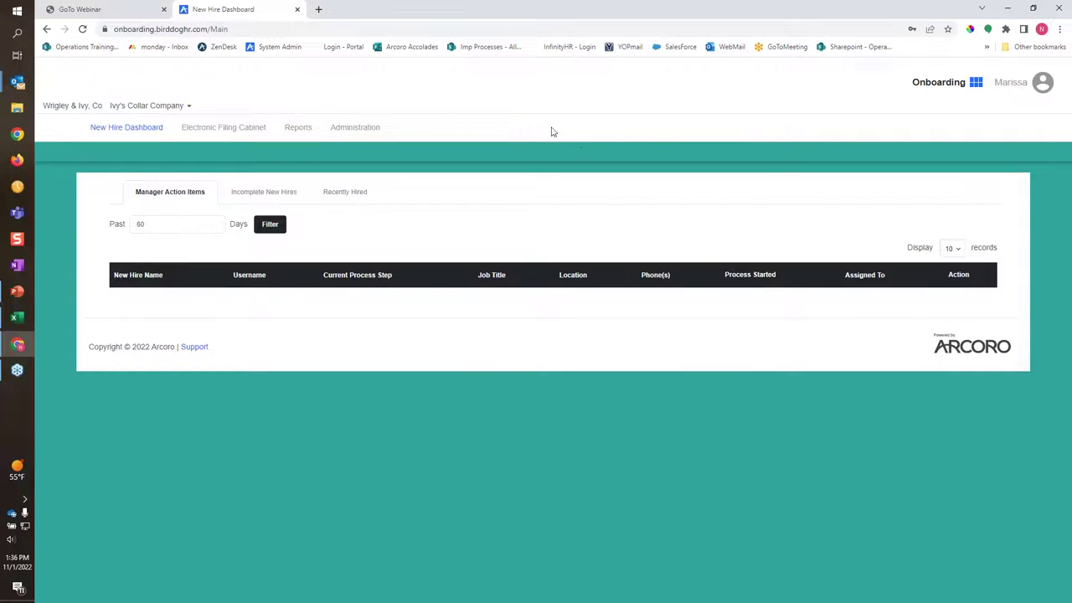
{"action": "left_click", "coordinate": [172, 107]}
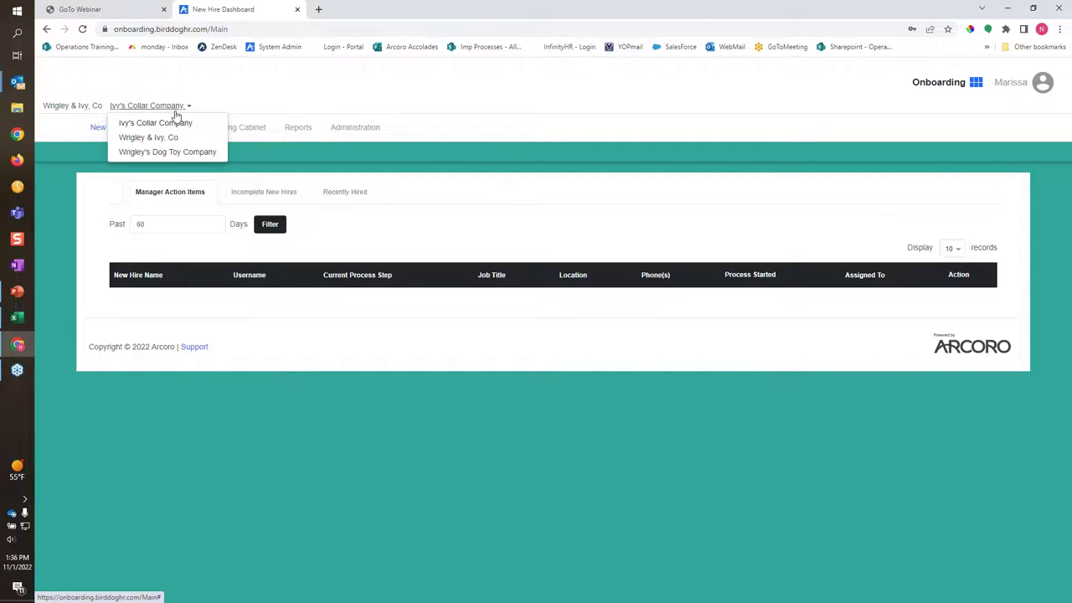
{"action": "left_click", "coordinate": [165, 139]}
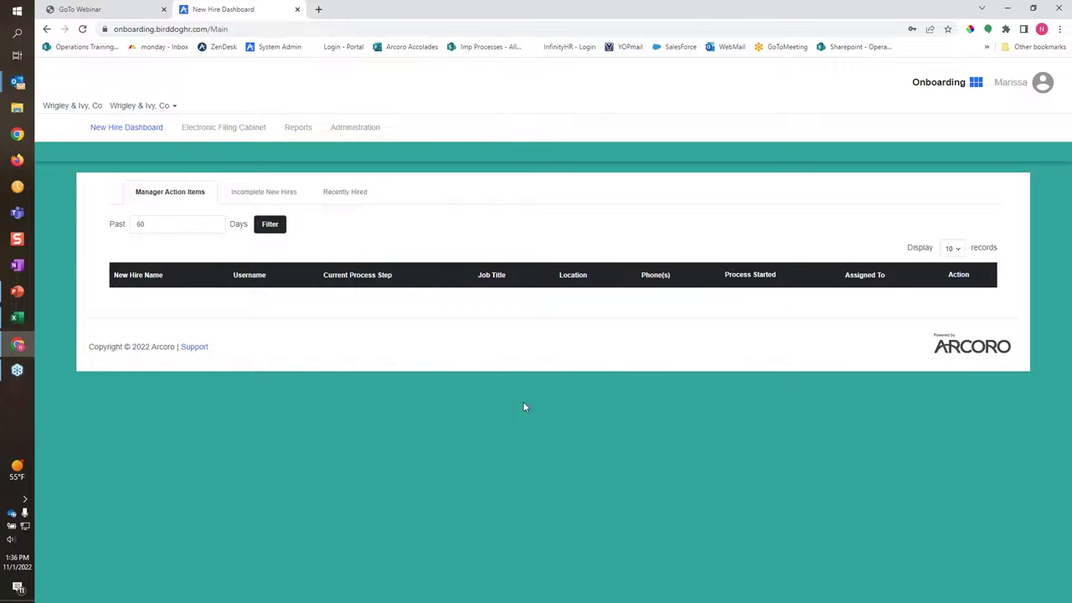
Step: Review the incomplete new hires, manager action items and recently hired employees on the New Hire Dashboard
{"action": "left_click", "coordinate": [272, 195]}
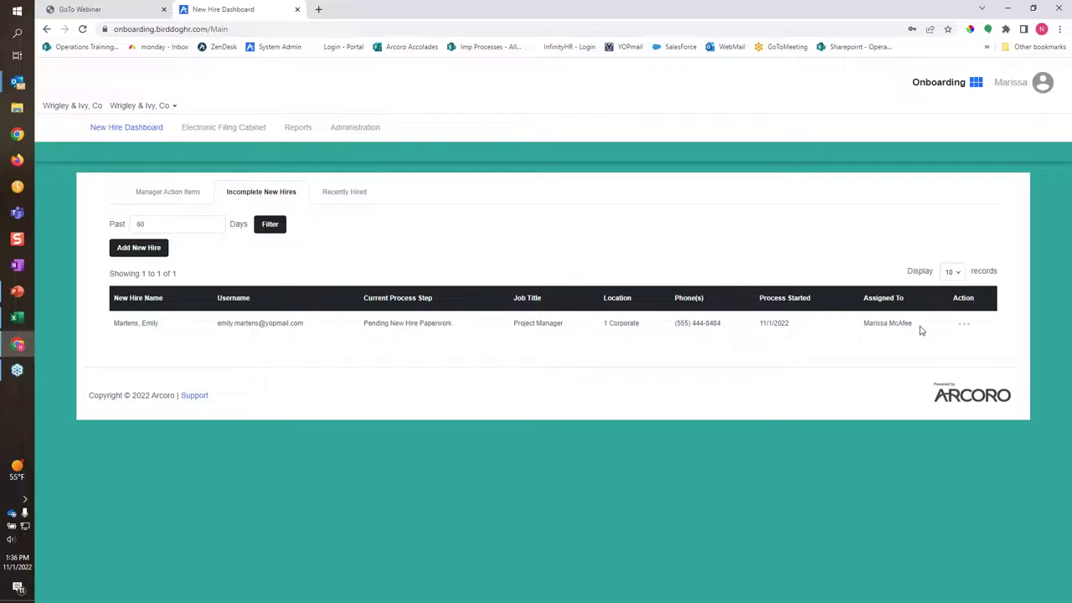
{"action": "left_click", "coordinate": [169, 194]}
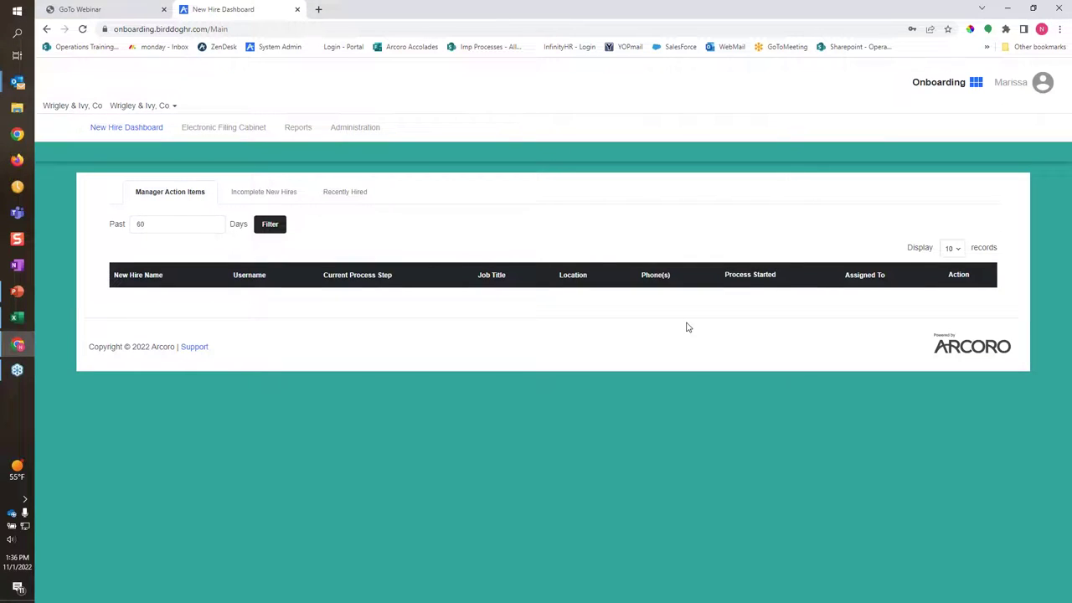
{"action": "left_click", "coordinate": [349, 195]}
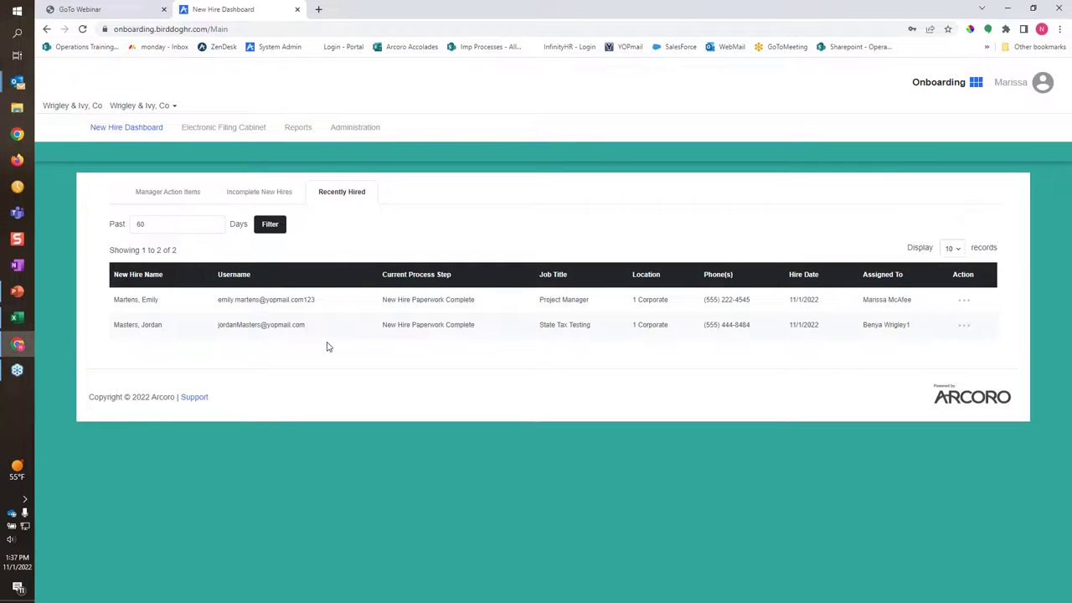
{"action": "left_click_drag", "start_coordinate": [109, 303], "coordinate": [1027, 309]}
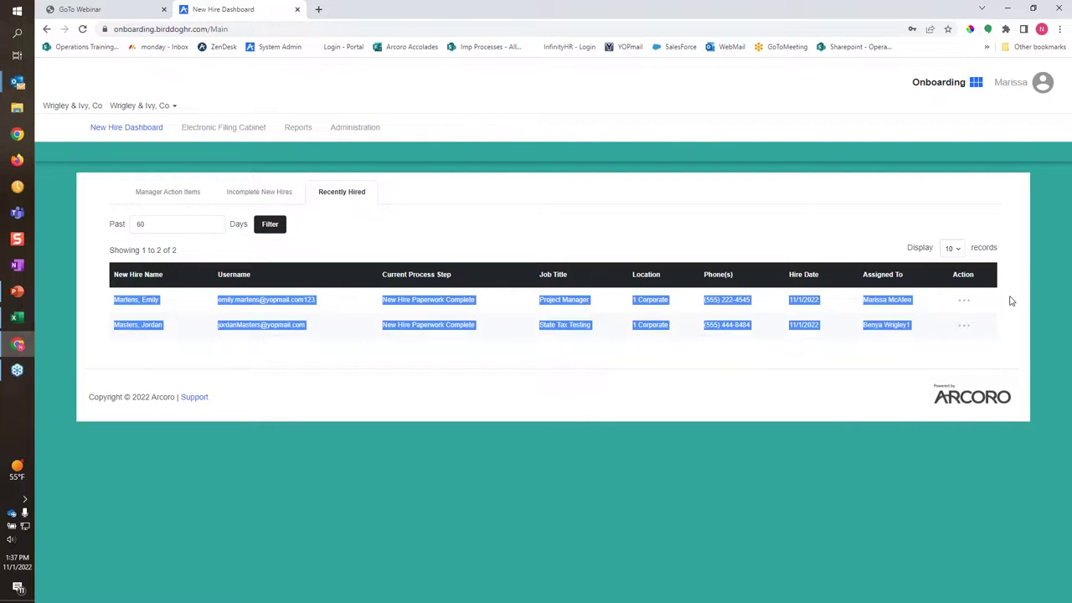
{"action": "left_click", "coordinate": [174, 304]}
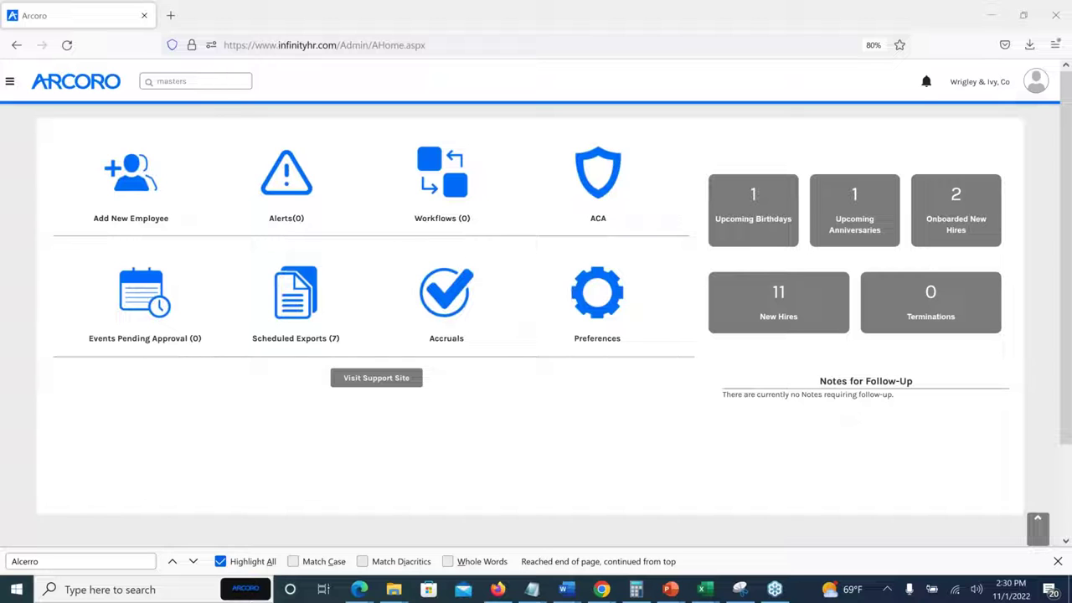
Step: Switch to the Core HR site, open the Project Manager's record from Onboarded New Hires and review the personal details
{"action": "key", "text": "alt+Tab"}
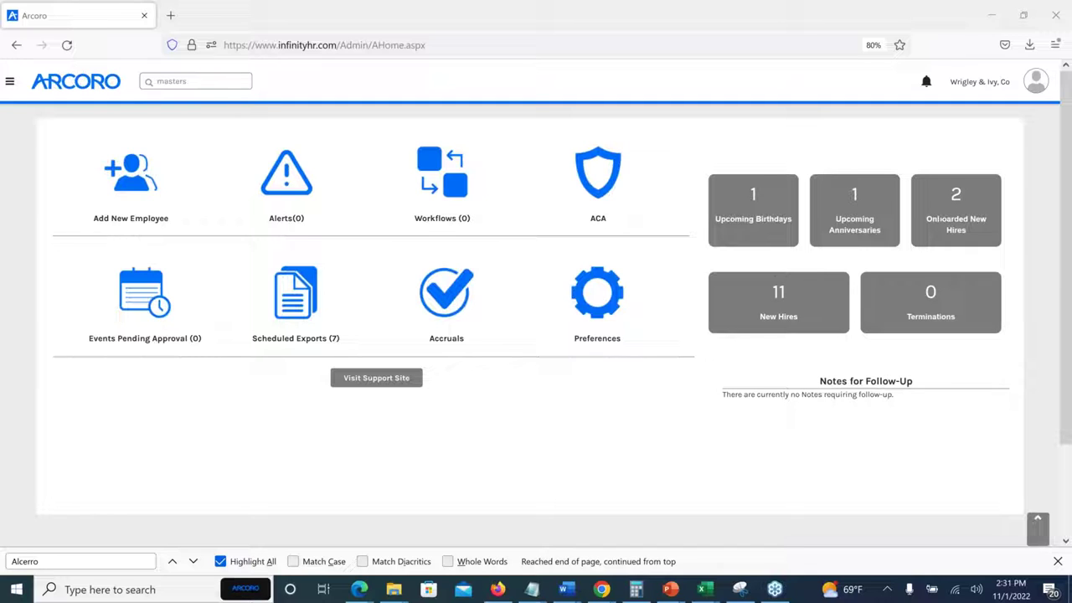
{"action": "left_click", "coordinate": [958, 200]}
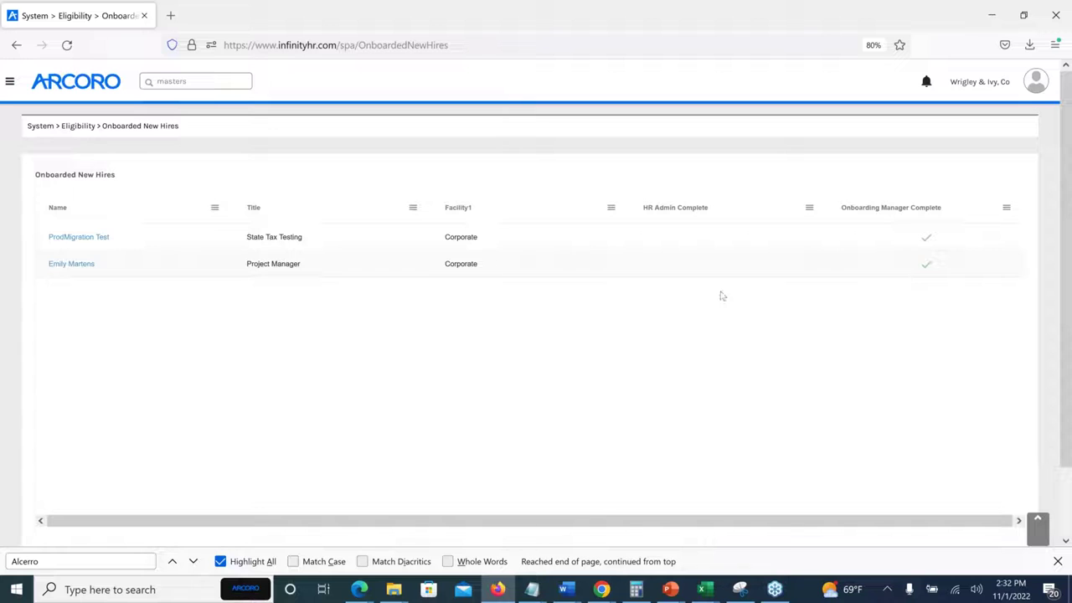
{"action": "left_click", "coordinate": [62, 264]}
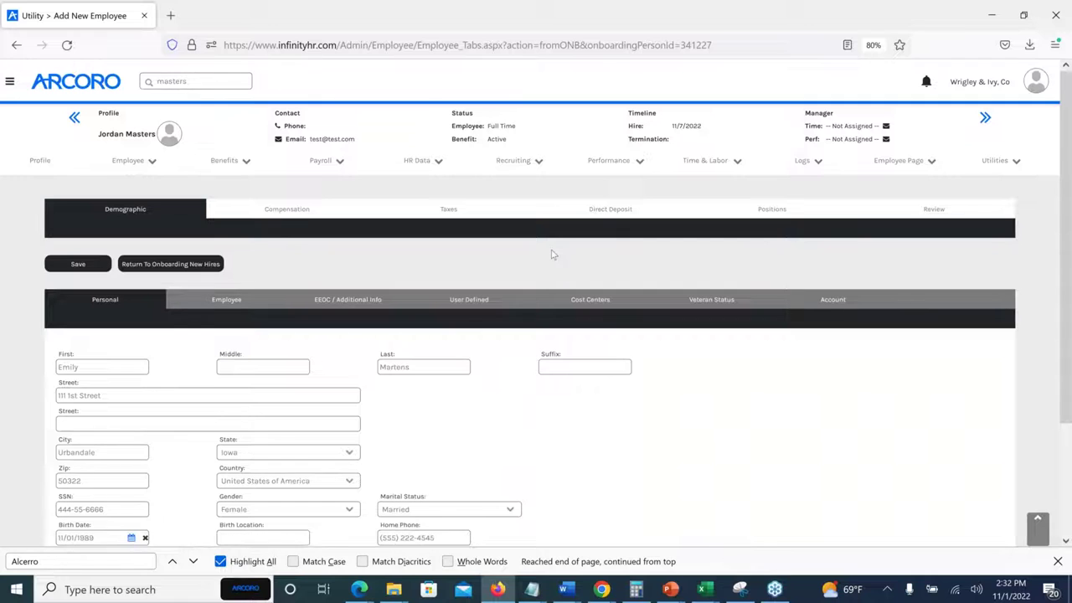
{"action": "scroll", "coordinate": [551, 255], "scroll_direction": "down", "scroll_amount": 3}
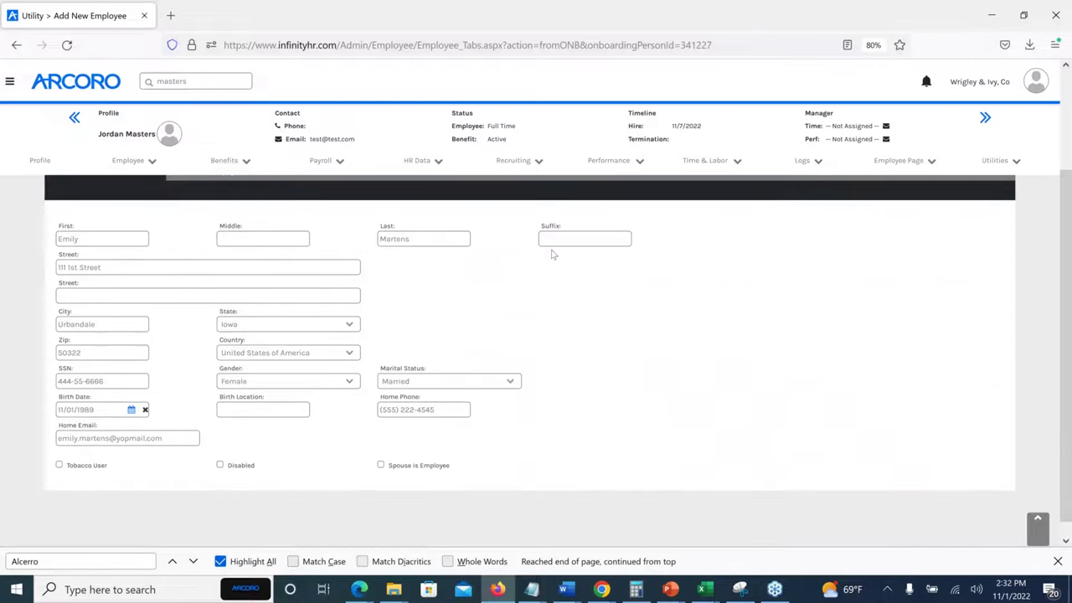
{"action": "scroll", "coordinate": [551, 254], "scroll_direction": "up", "scroll_amount": 3}
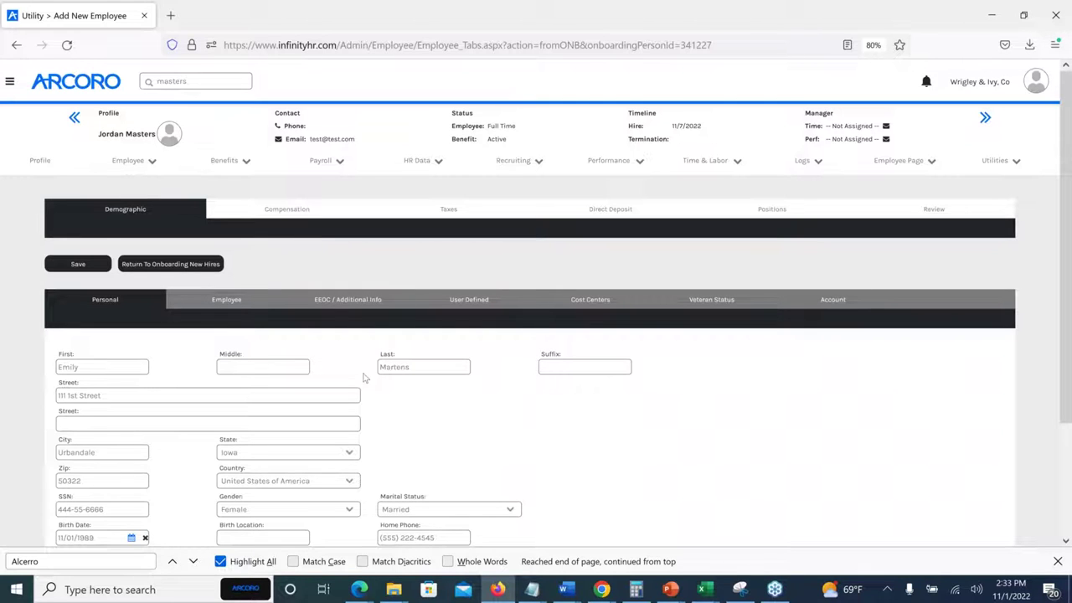
{"action": "scroll", "coordinate": [363, 378], "scroll_direction": "down", "scroll_amount": 1}
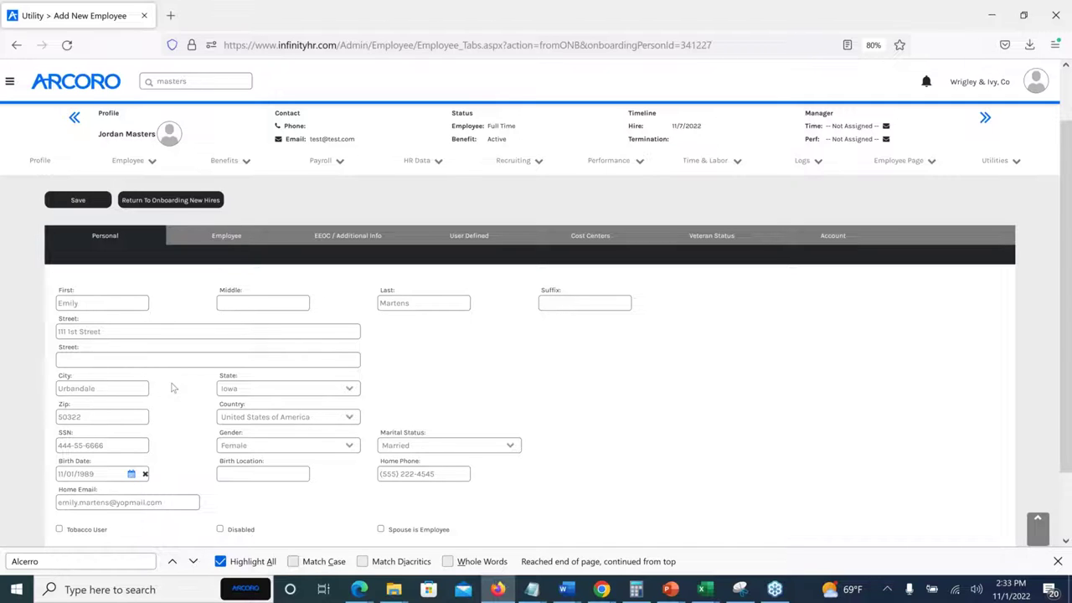
Step: Set the pay schedule to 2022 in the new hire's Employee demographic details
{"action": "left_click", "coordinate": [208, 244]}
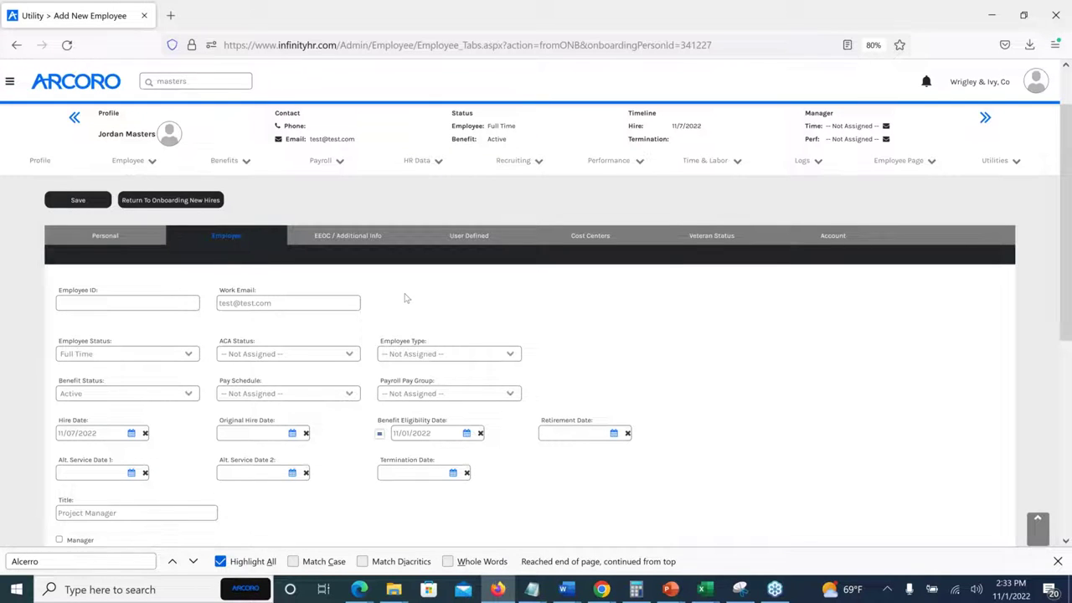
{"action": "scroll", "coordinate": [405, 298], "scroll_direction": "down", "scroll_amount": 1}
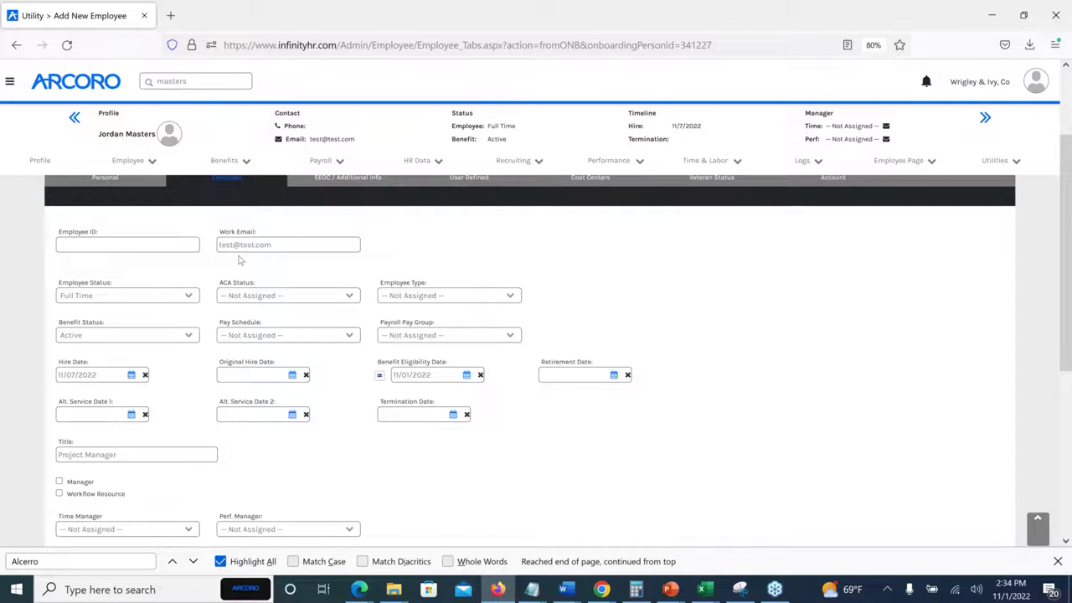
{"action": "scroll", "coordinate": [240, 261], "scroll_direction": "down", "scroll_amount": 1}
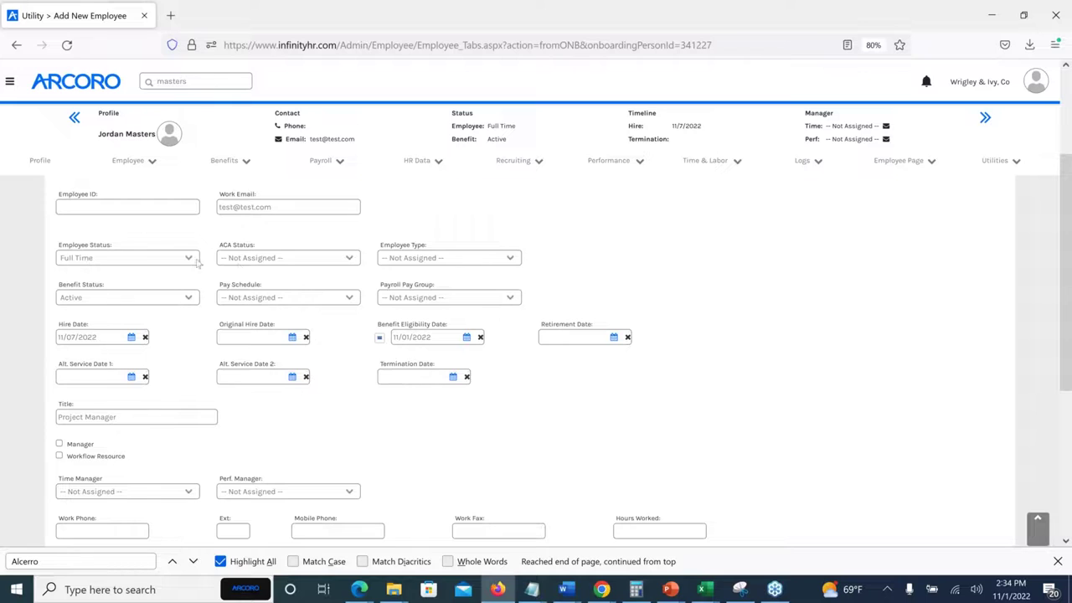
{"action": "left_click", "coordinate": [250, 299]}
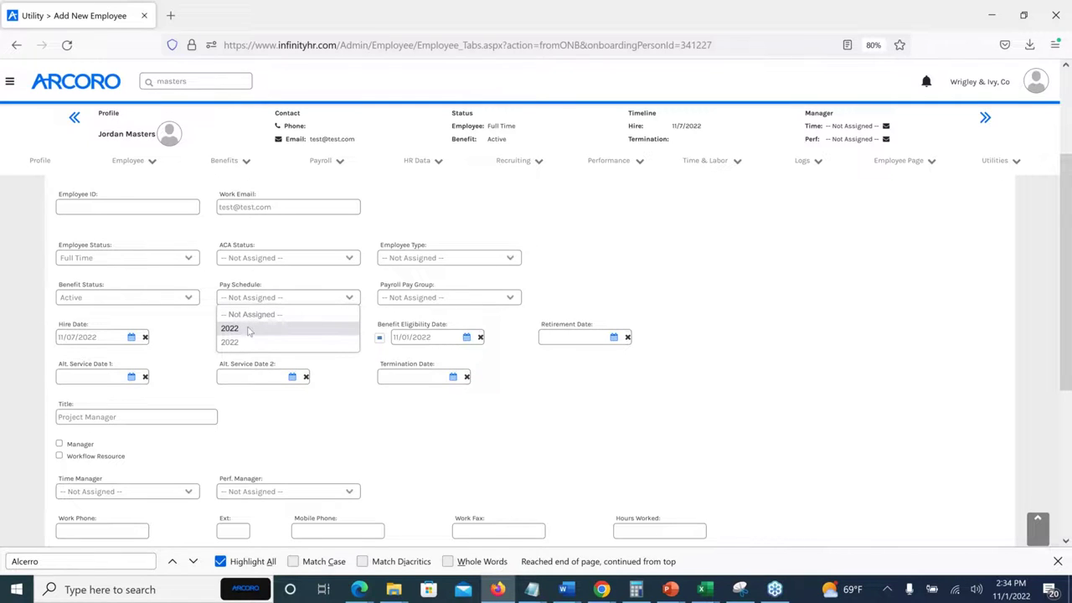
{"action": "left_click", "coordinate": [249, 328]}
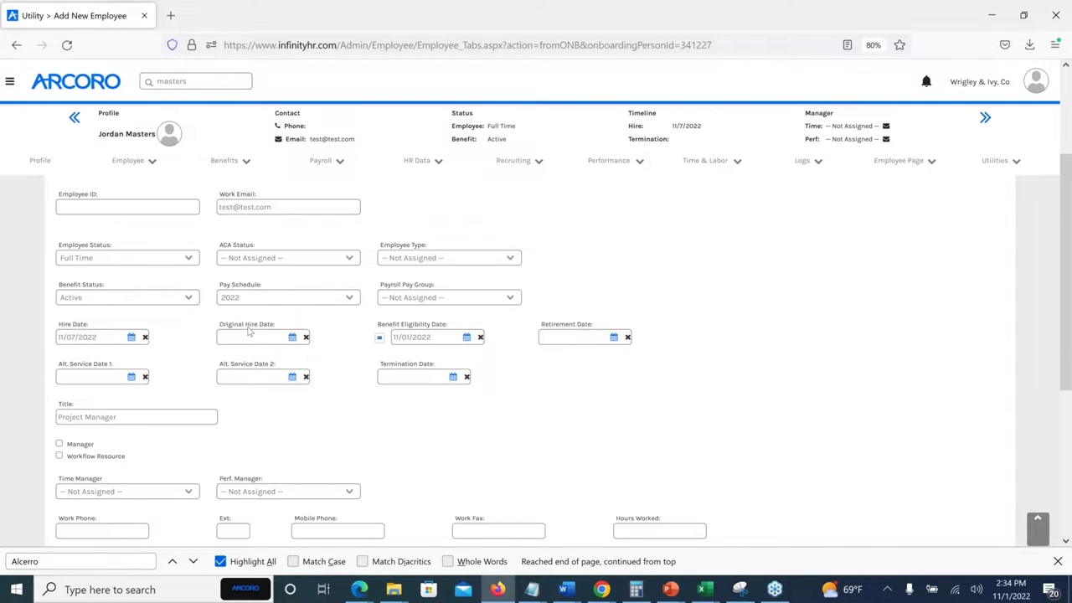
Step: Choose the first 2022 entry as the new hire's pay schedule
{"action": "left_click", "coordinate": [281, 298]}
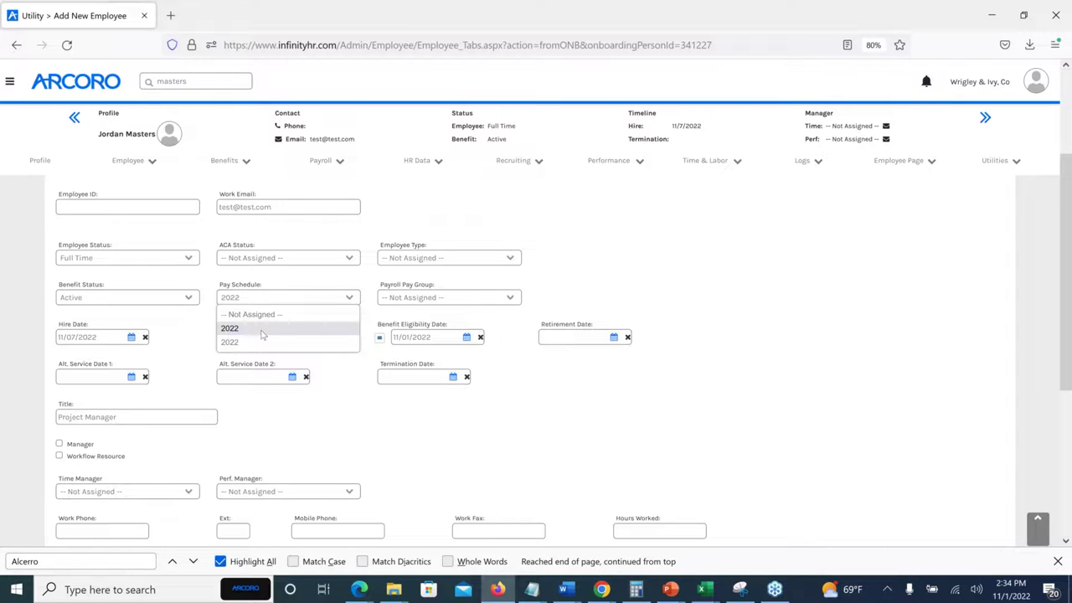
{"action": "left_click", "coordinate": [262, 332]}
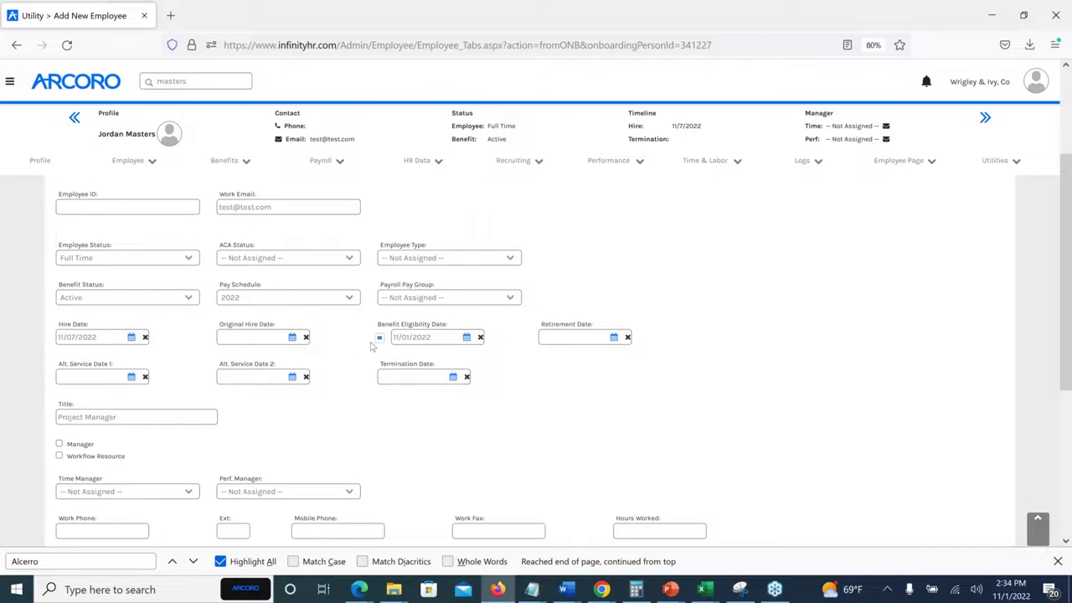
{"action": "scroll", "coordinate": [370, 347], "scroll_direction": "down", "scroll_amount": 1}
{"action": "scroll", "coordinate": [371, 347], "scroll_direction": "up", "scroll_amount": 3}
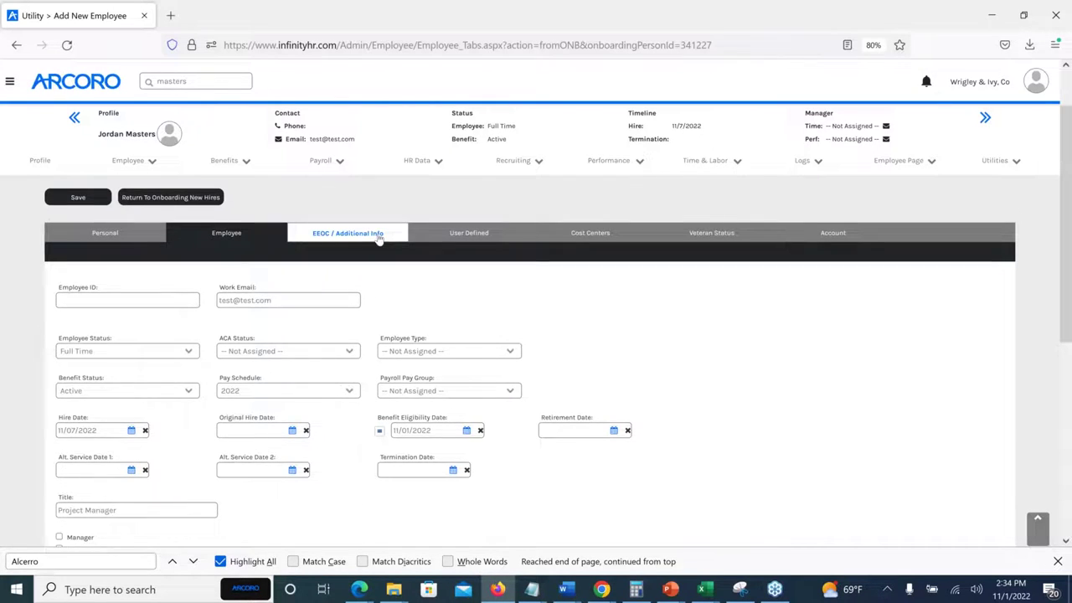
Step: Review the new hire's EEOC / Additional Info, User Defined, Cost Centers and Veteran Status details
{"action": "left_click", "coordinate": [378, 238]}
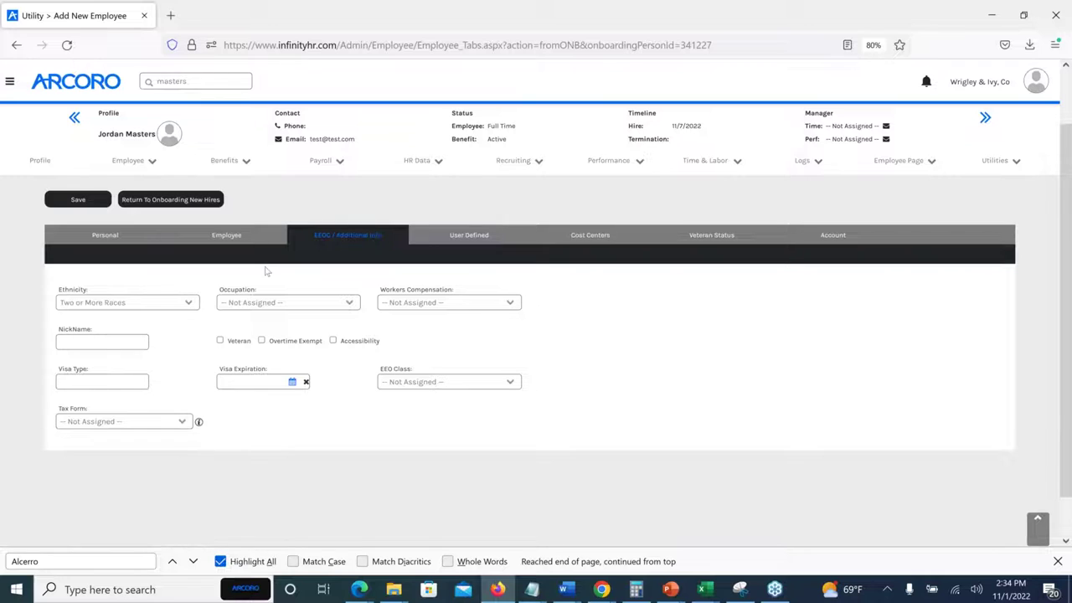
{"action": "left_click", "coordinate": [451, 237]}
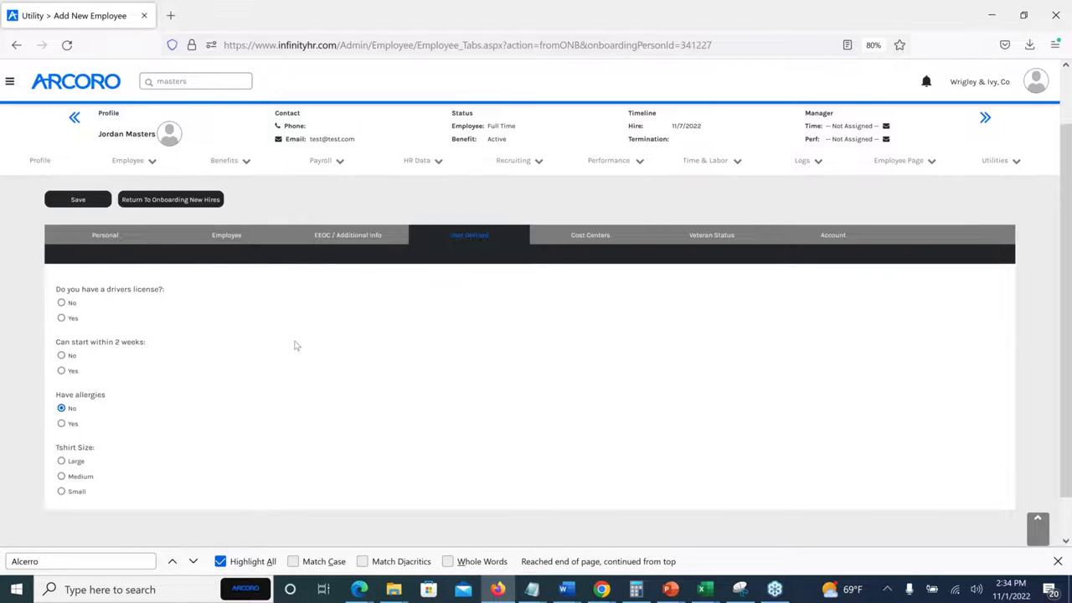
{"action": "left_click", "coordinate": [638, 246]}
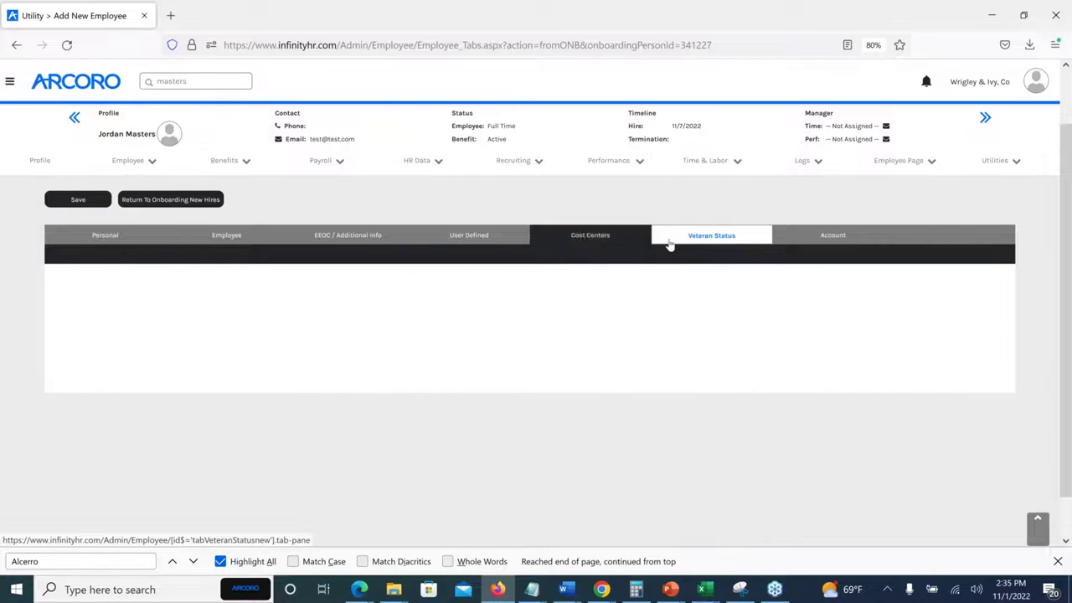
{"action": "left_click", "coordinate": [669, 244]}
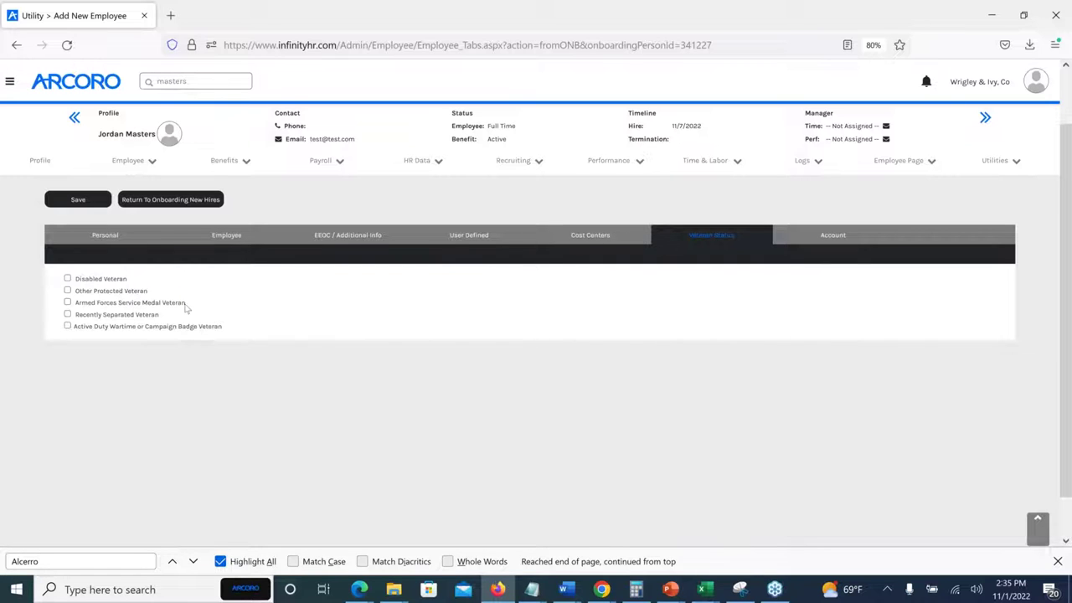
Step: Save the new hire's demographic details and continue to the Compensation section
{"action": "left_click", "coordinate": [88, 298]}
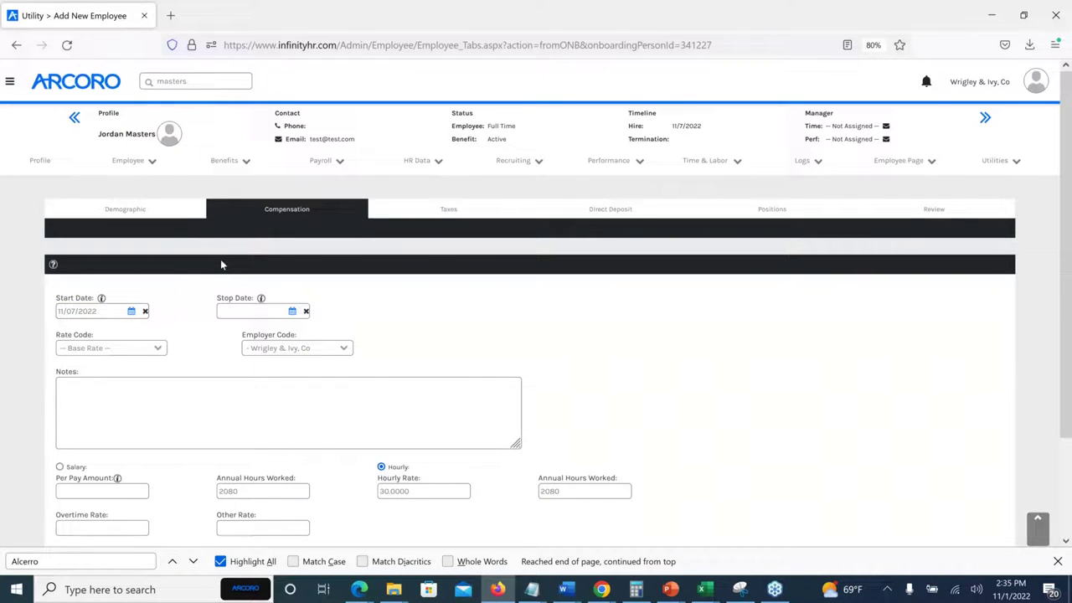
{"action": "left_click", "coordinate": [139, 220]}
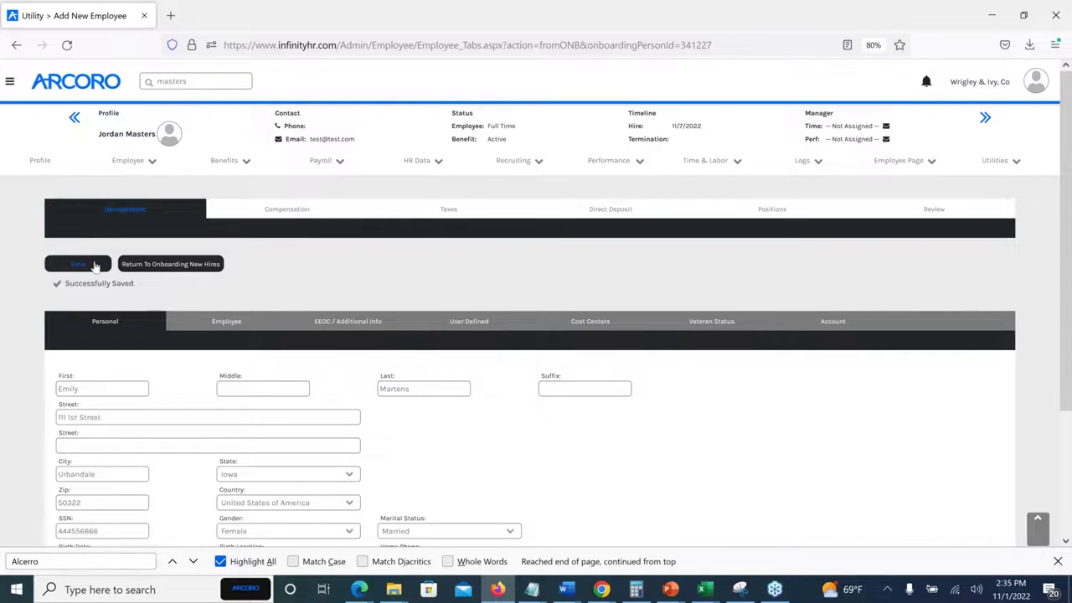
{"action": "left_click", "coordinate": [287, 209]}
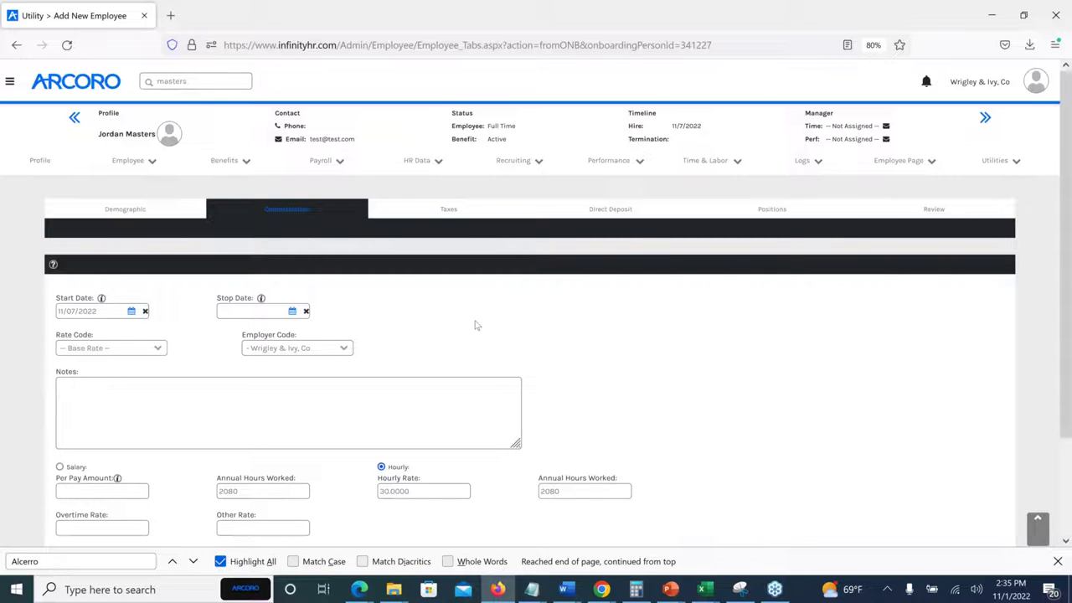
Step: Set the compensation rate code to Default and try to add the hourly compensation record
{"action": "scroll", "coordinate": [475, 325], "scroll_direction": "down", "scroll_amount": 2}
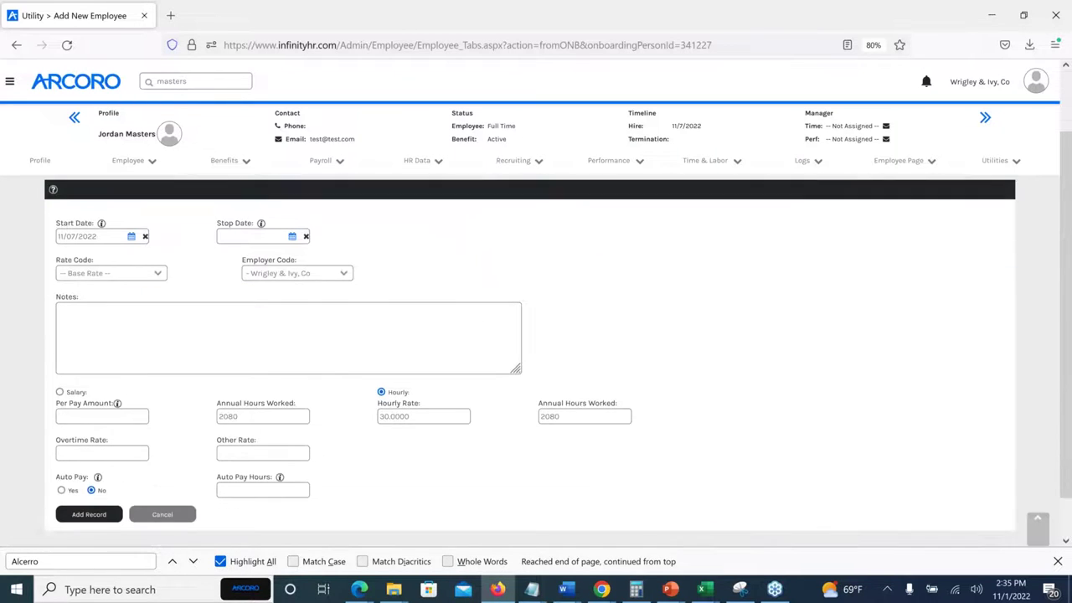
{"action": "scroll", "coordinate": [536, 352], "scroll_direction": "up", "scroll_amount": 1}
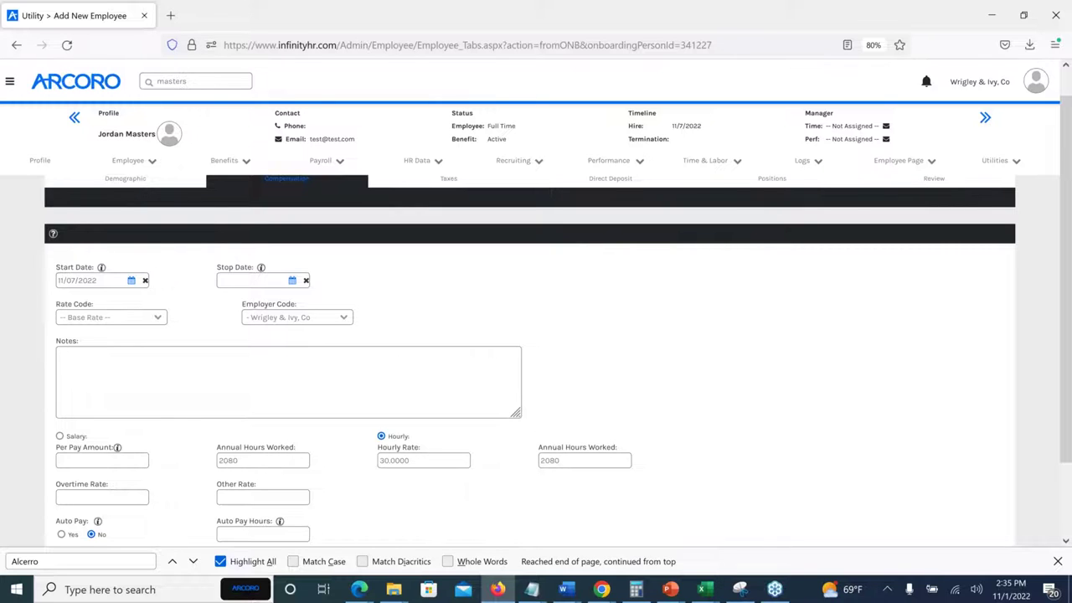
{"action": "left_click", "coordinate": [70, 321]}
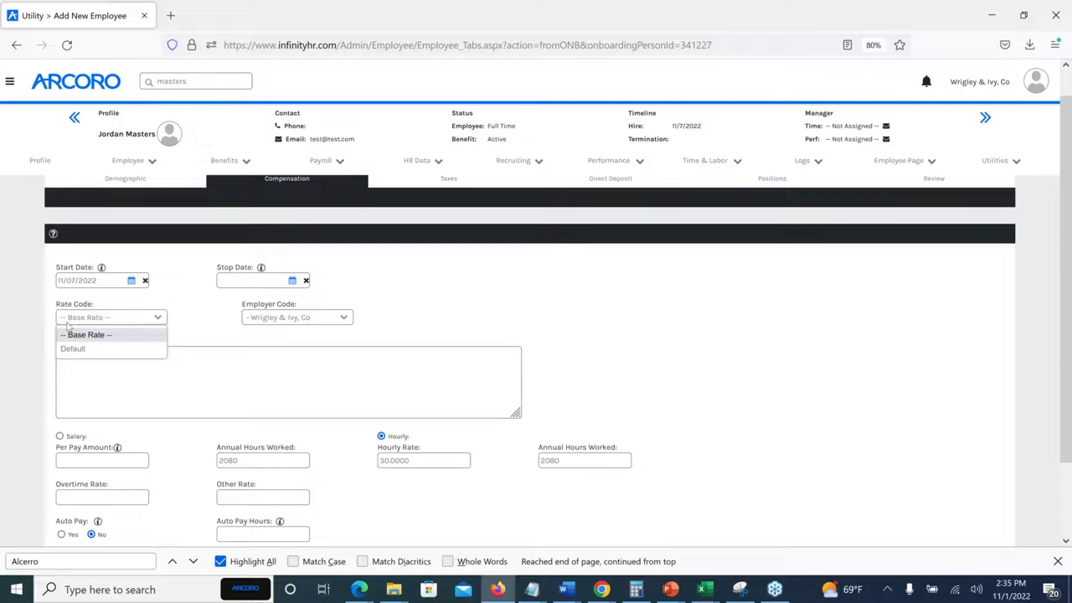
{"action": "left_click", "coordinate": [71, 349]}
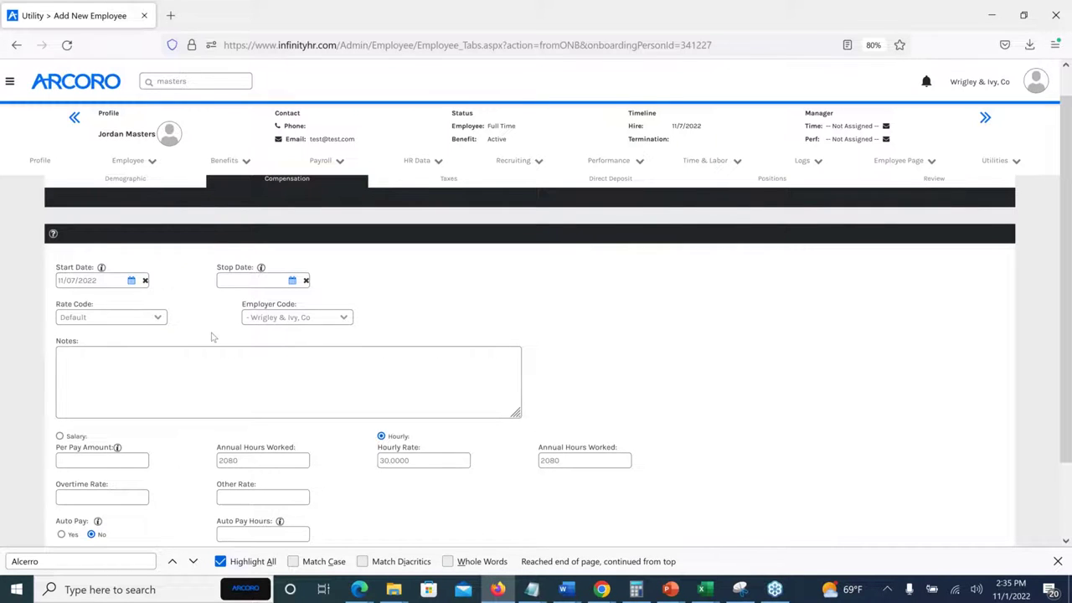
{"action": "scroll", "coordinate": [213, 337], "scroll_direction": "down", "scroll_amount": 2}
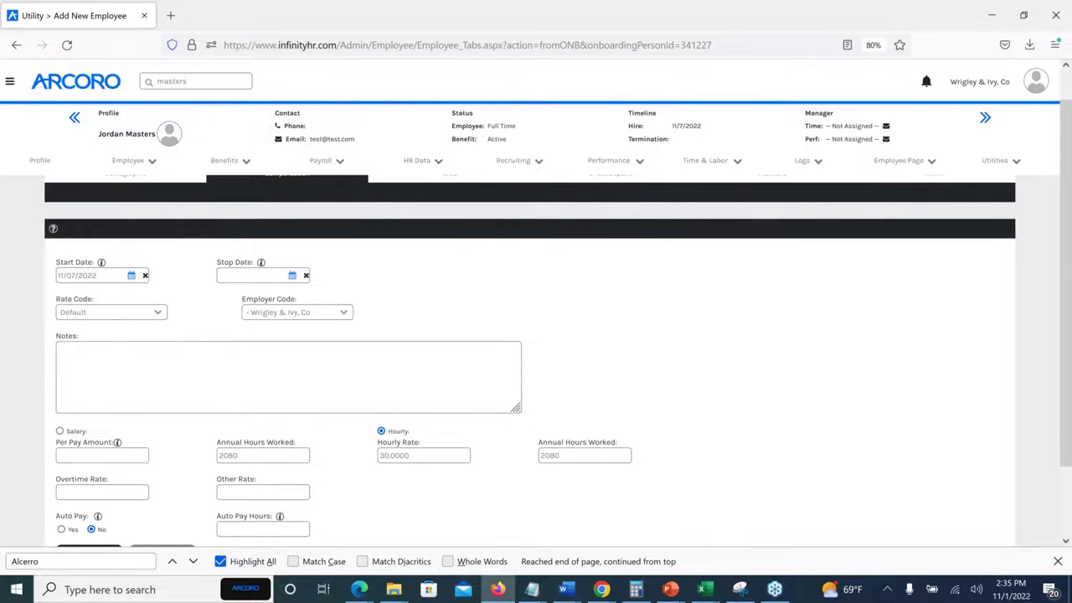
{"action": "left_click", "coordinate": [88, 491]}
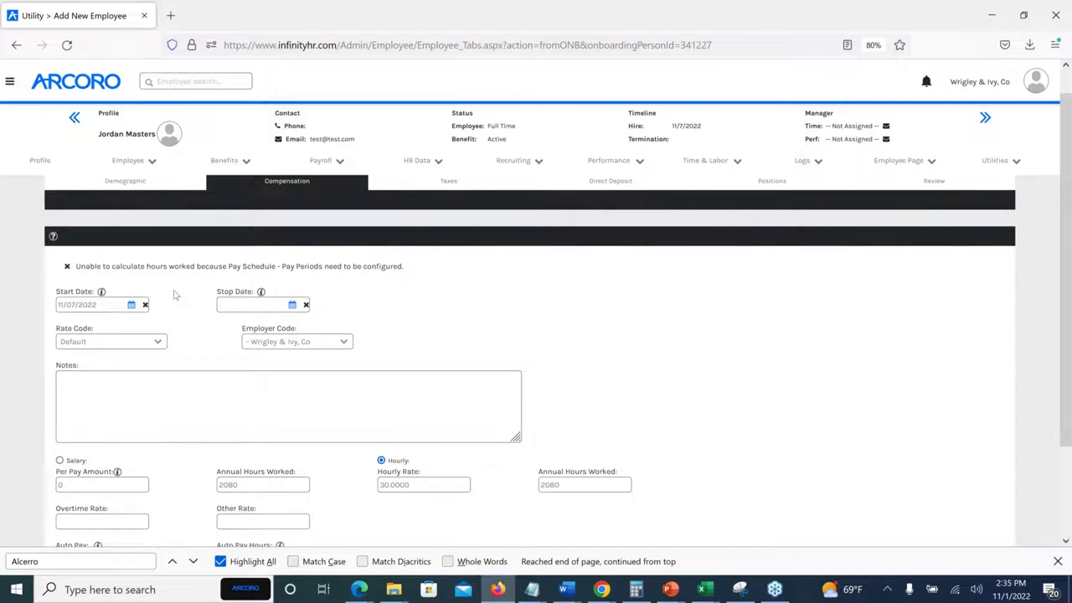
Step: Set the compensation rate code back to Base Rate and look over the remaining pay fields
{"action": "left_click", "coordinate": [144, 343]}
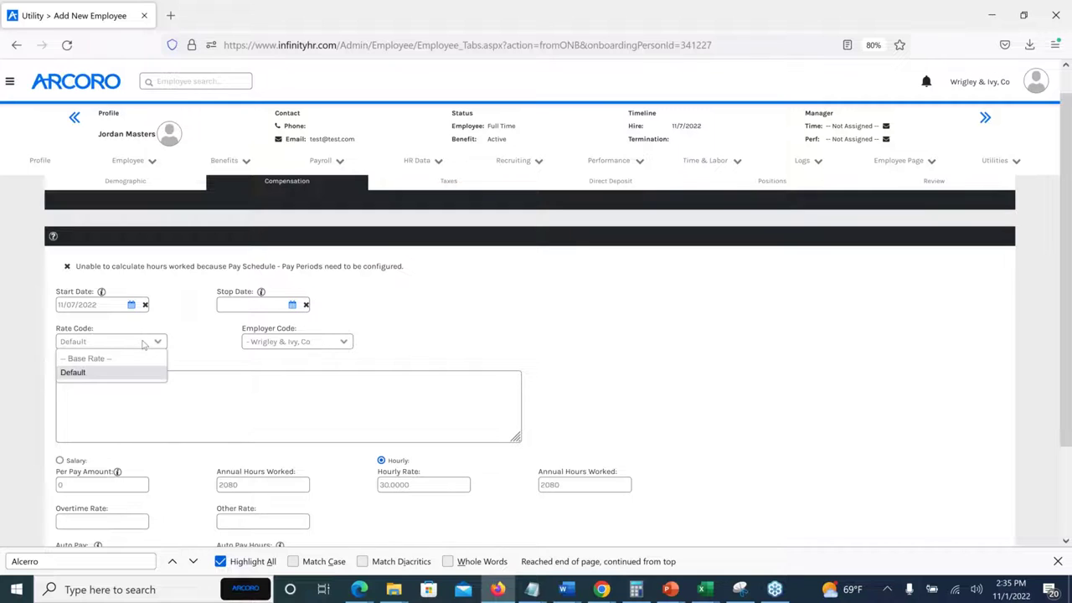
{"action": "left_click", "coordinate": [140, 358]}
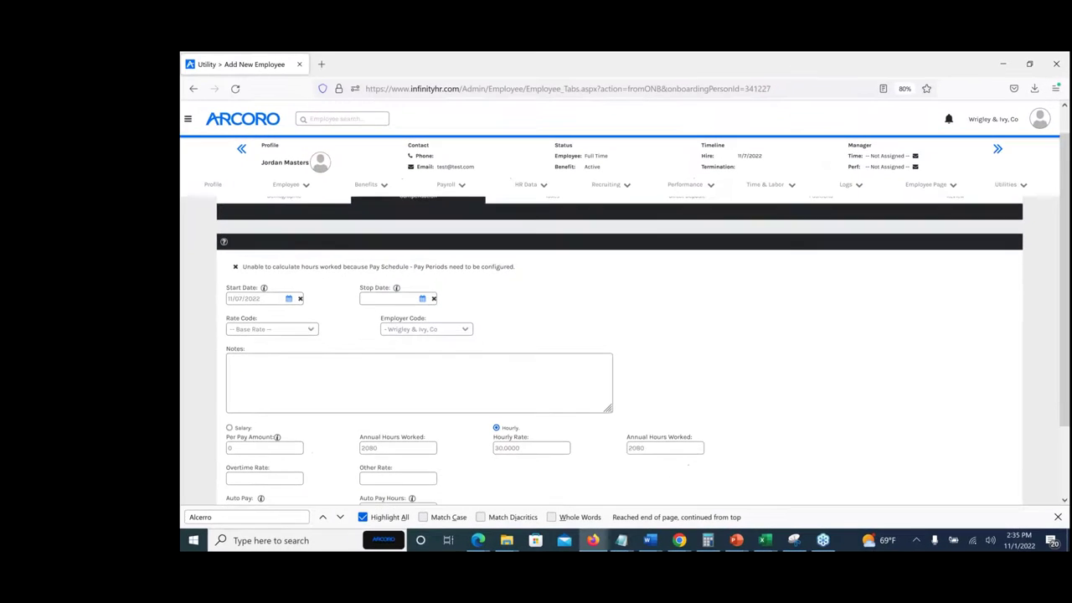
{"action": "scroll", "coordinate": [201, 350], "scroll_direction": "down", "scroll_amount": 3}
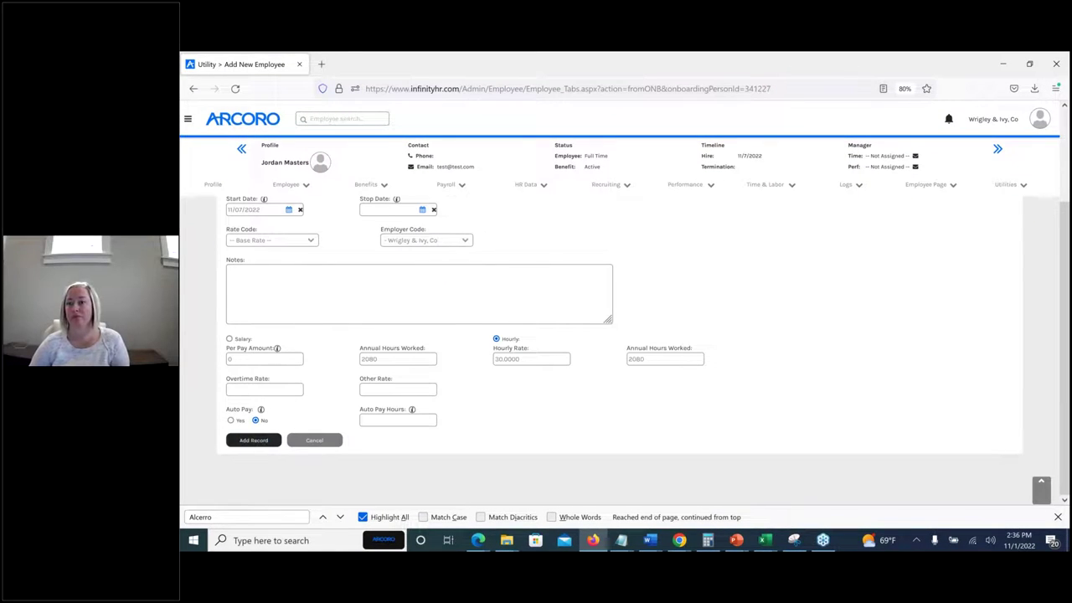
{"action": "scroll", "coordinate": [551, 242], "scroll_direction": "up", "scroll_amount": 3}
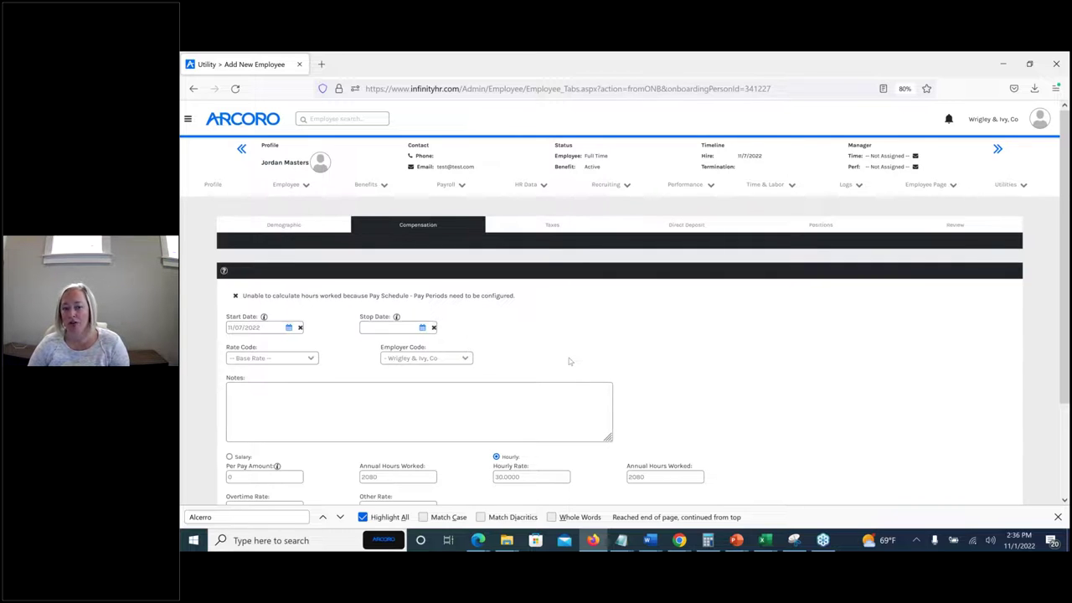
Step: Recheck the new hire's saved personal details and the compensation entry
{"action": "left_click", "coordinate": [314, 228]}
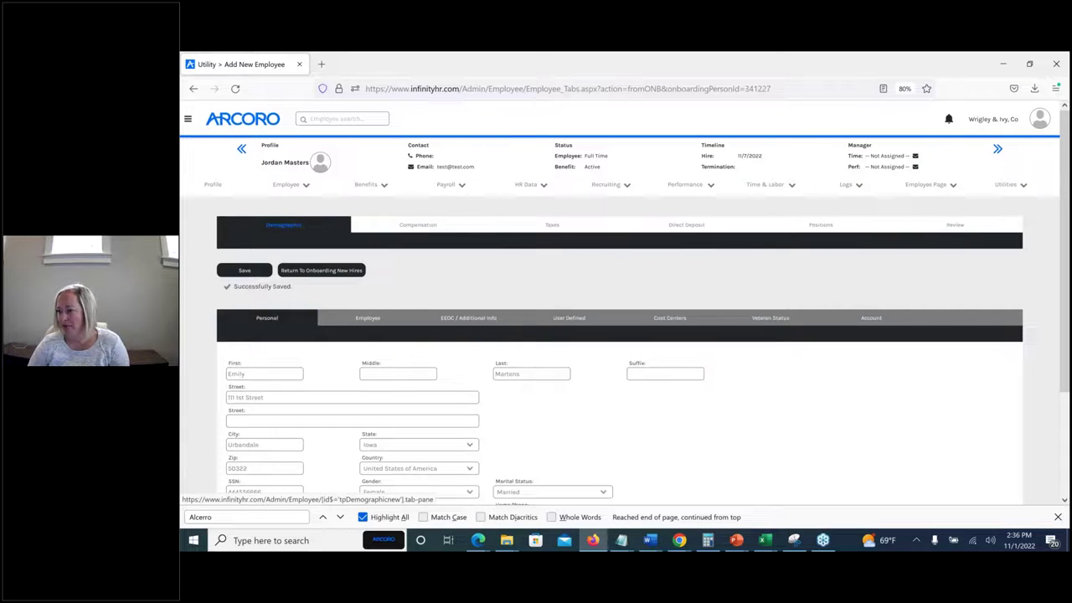
{"action": "left_click_drag", "start_coordinate": [259, 164], "coordinate": [300, 161]}
{"action": "left_click", "coordinate": [300, 161]}
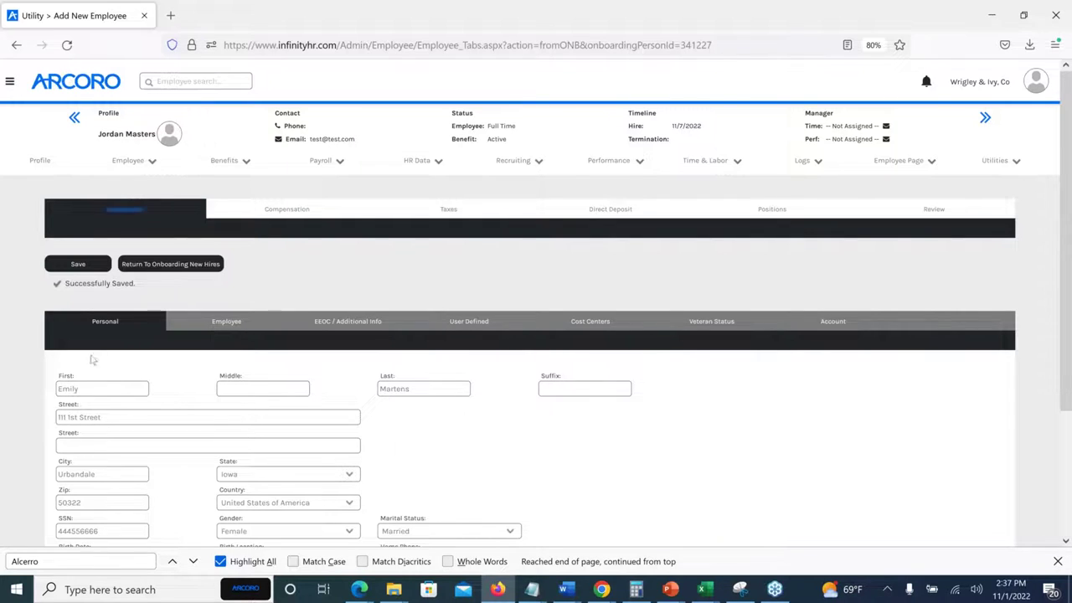
{"action": "left_click", "coordinate": [73, 390]}
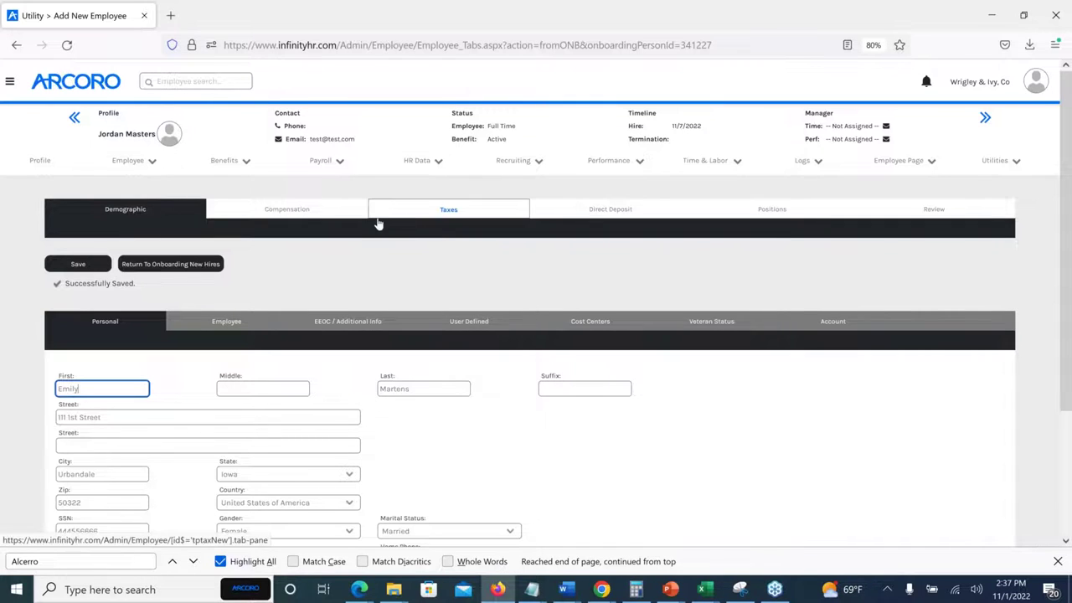
{"action": "left_click", "coordinate": [342, 216]}
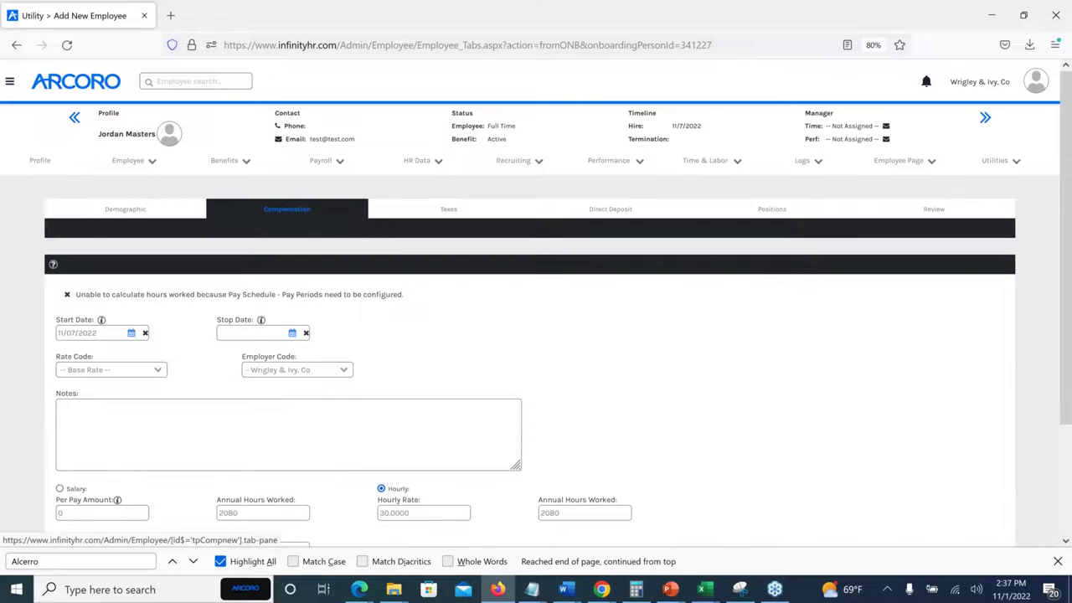
Step: Review the new hire's federal tax, demographic and direct deposit records
{"action": "left_click", "coordinate": [418, 209]}
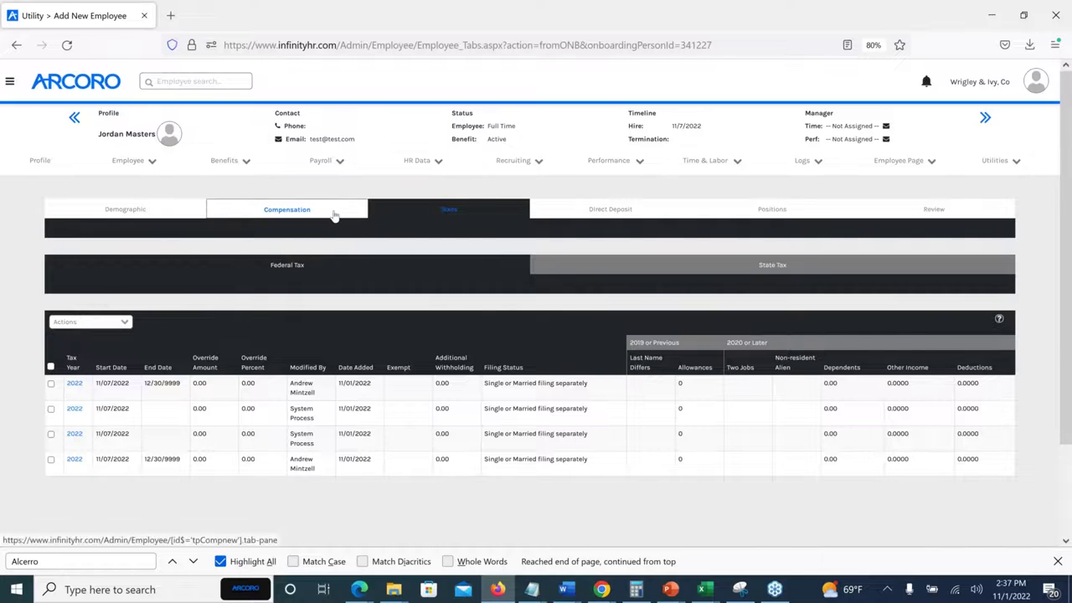
{"action": "left_click", "coordinate": [287, 210]}
{"action": "left_click", "coordinate": [84, 466]}
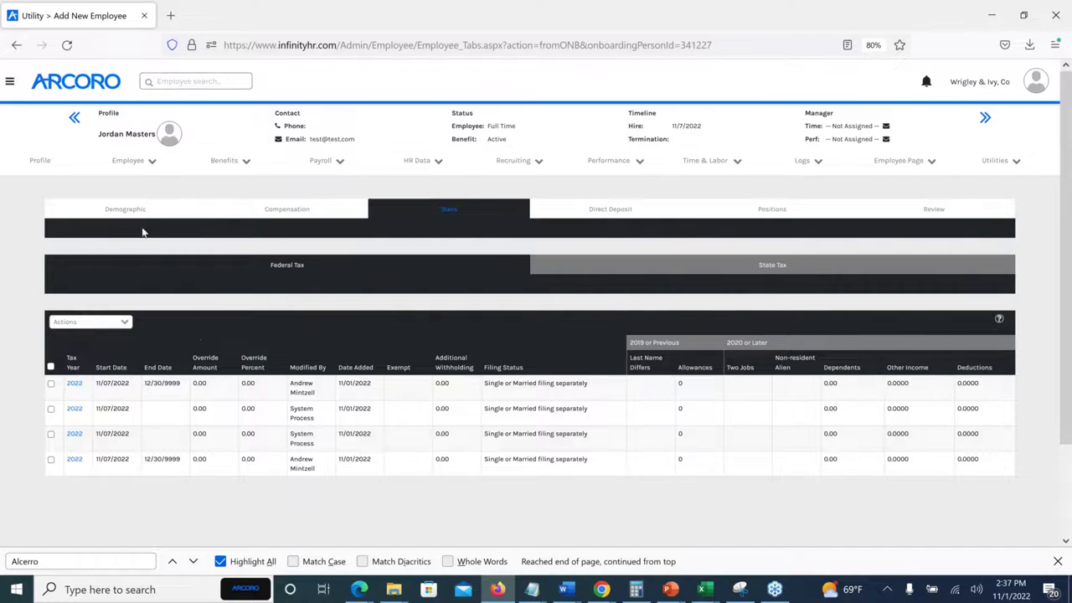
{"action": "left_click", "coordinate": [124, 211]}
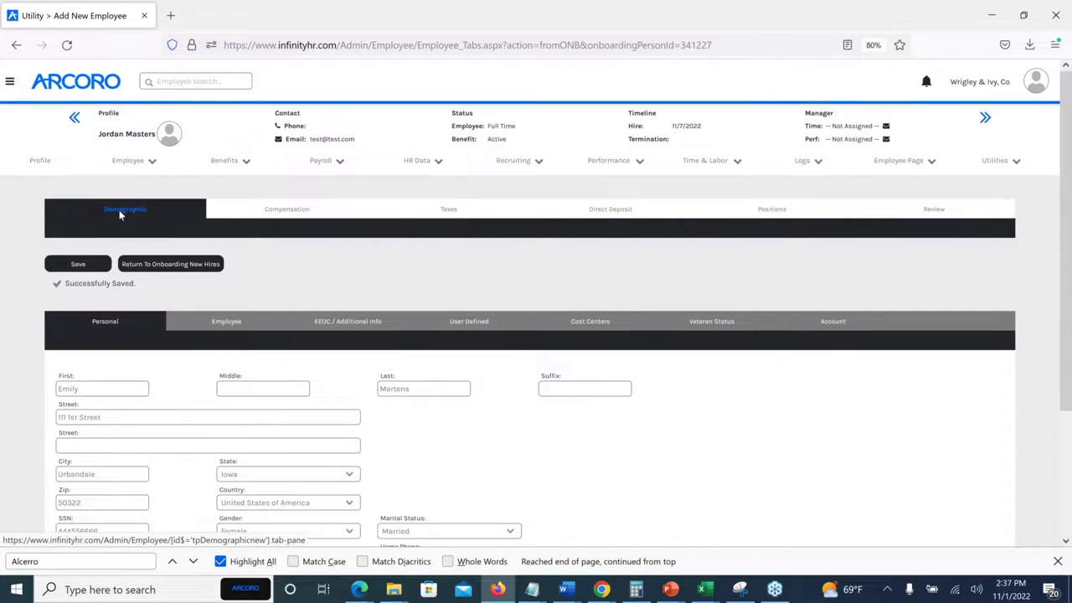
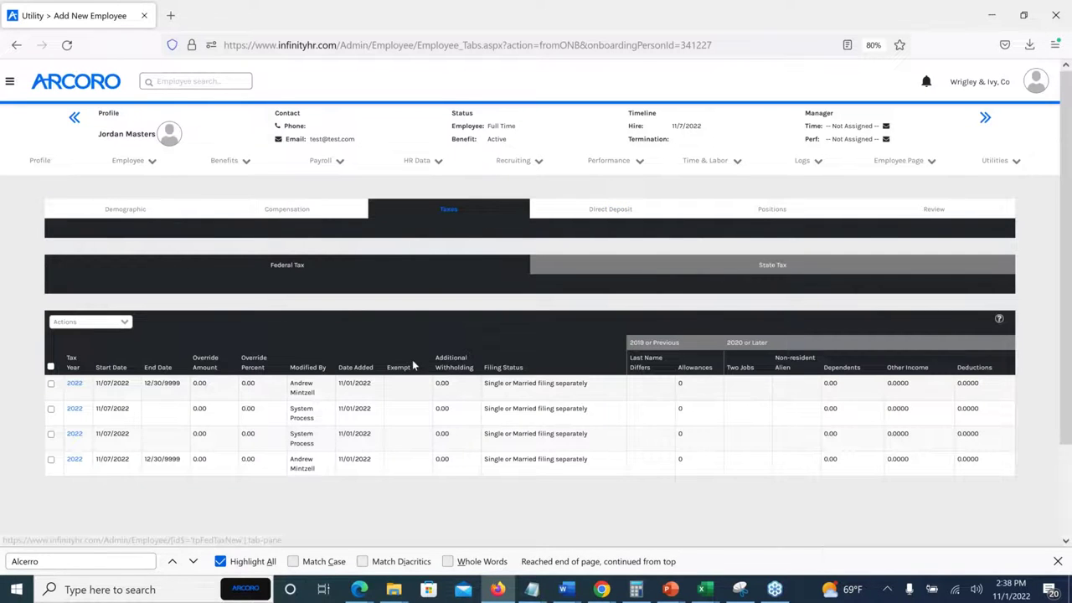
{"action": "left_click", "coordinate": [549, 221]}
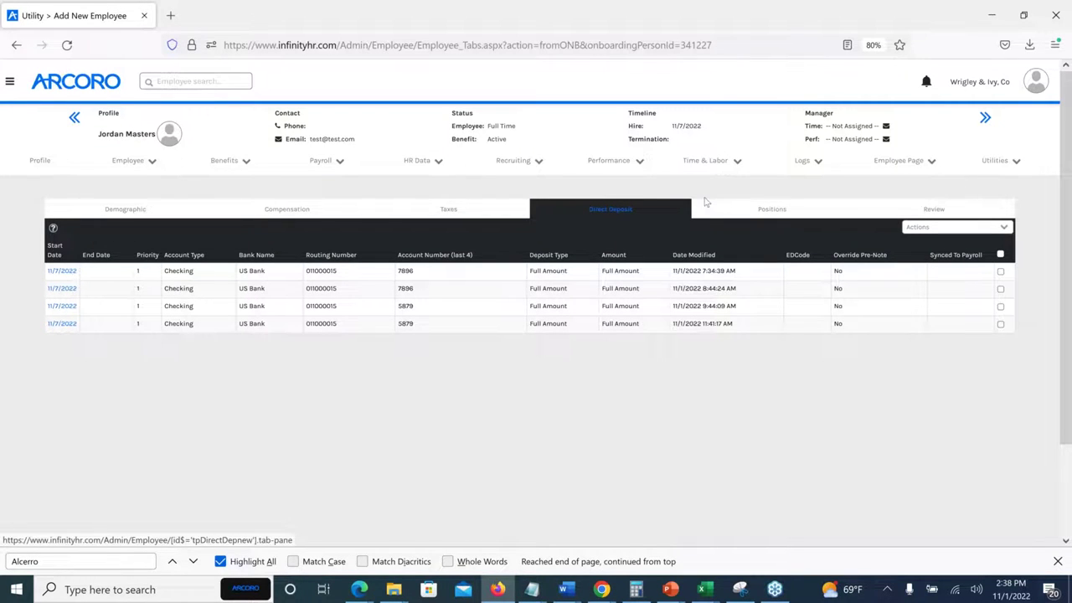
Step: Open a blank position record for the new hire and examine its position field
{"action": "left_click", "coordinate": [771, 210]}
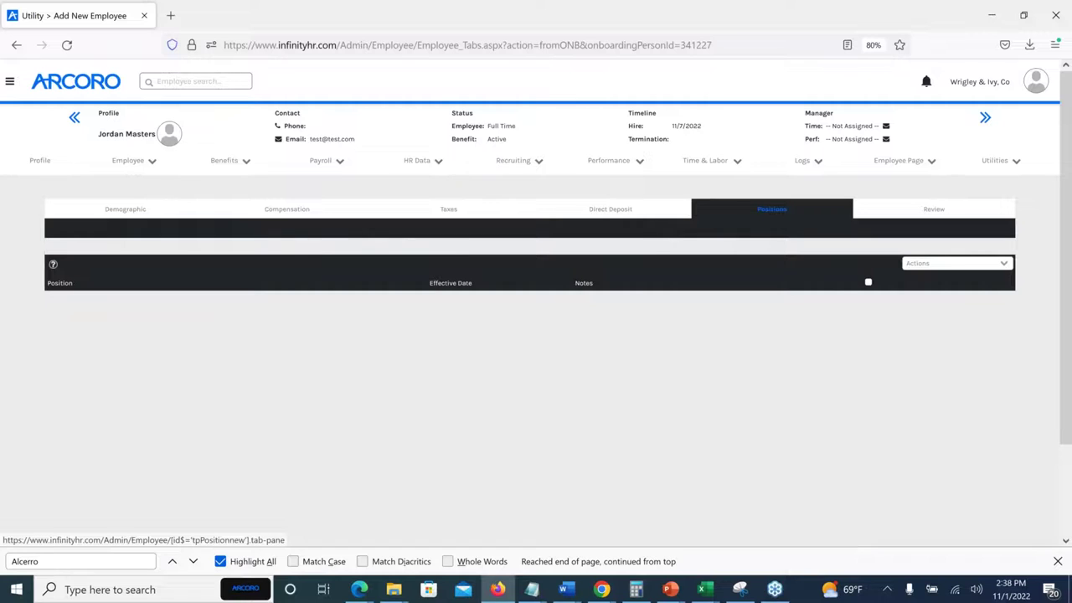
{"action": "left_click", "coordinate": [924, 274]}
{"action": "left_click", "coordinate": [923, 292]}
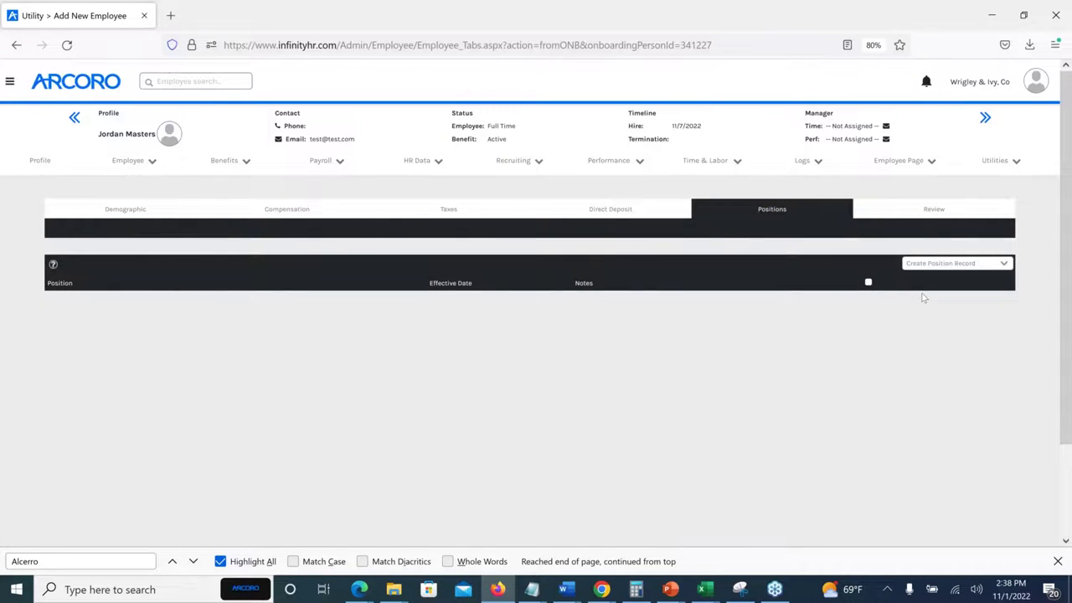
{"action": "left_click", "coordinate": [259, 305]}
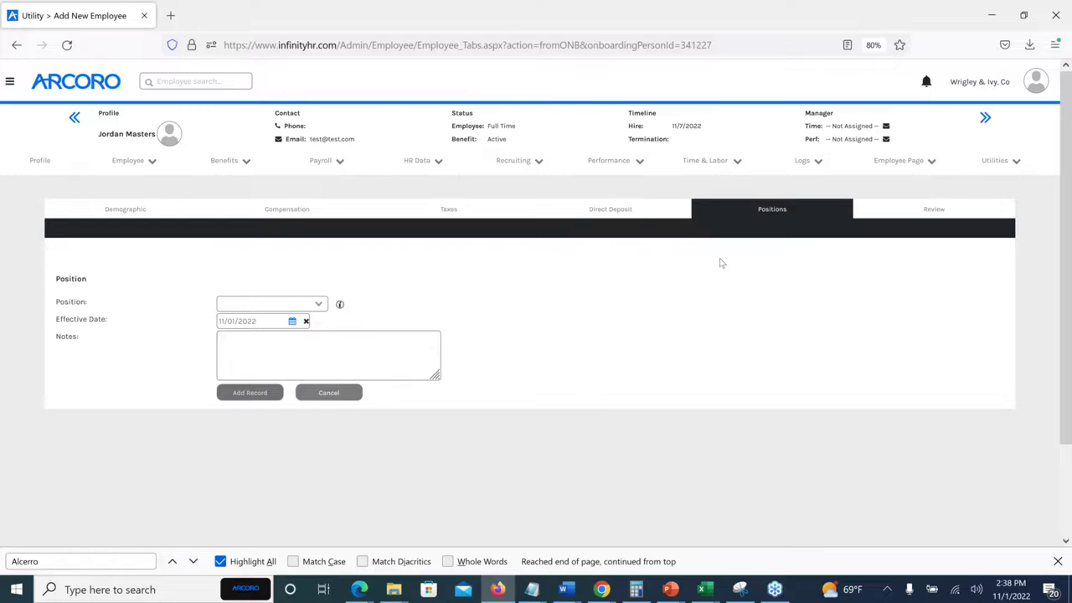
Step: Finalize the employee update in the Review section and check the Onboarded New Hires list from the home page
{"action": "left_click", "coordinate": [931, 210]}
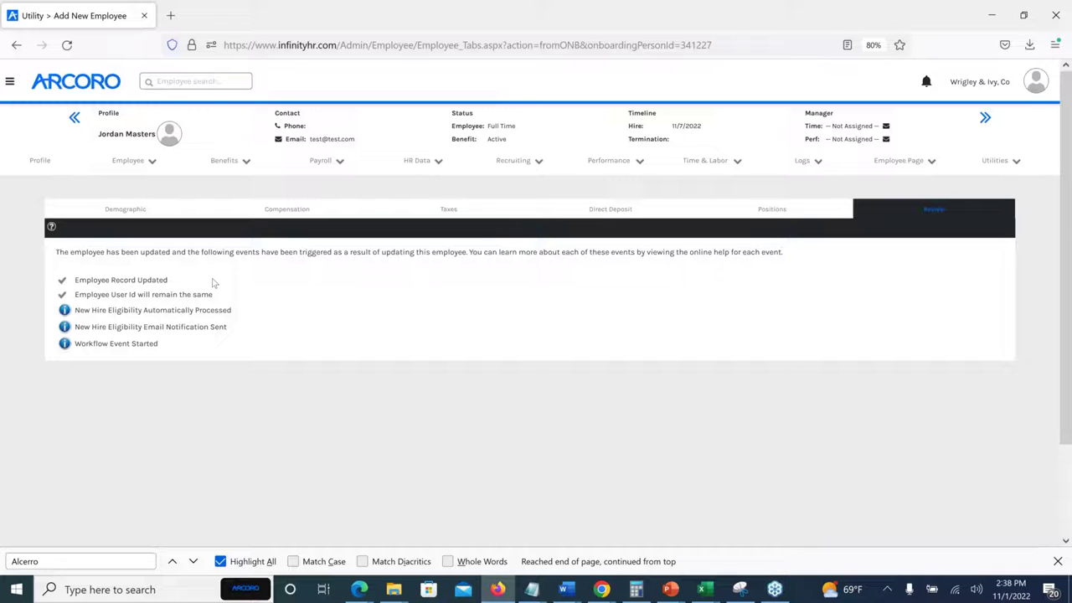
{"action": "left_click", "coordinate": [77, 81]}
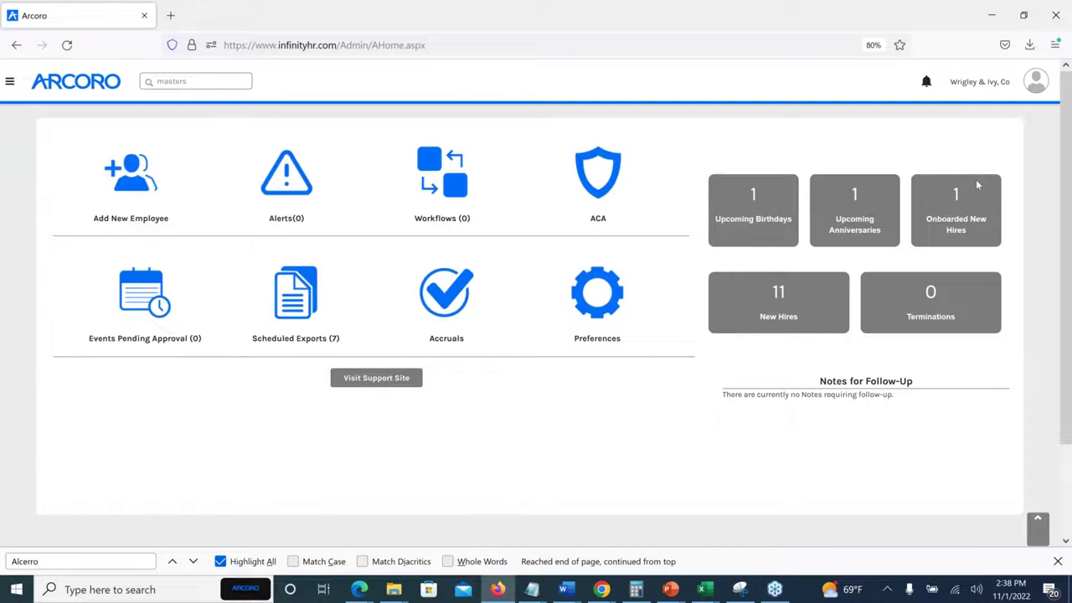
{"action": "left_click", "coordinate": [959, 199]}
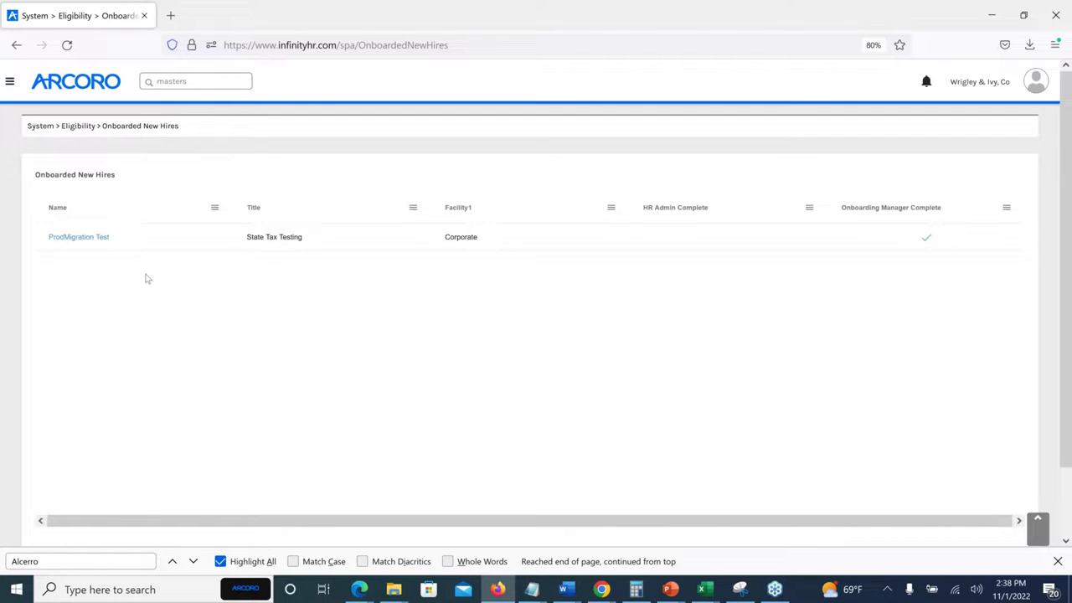
Step: Return to the home page, search for the new hire by first name, and check the demographic record's cost centers
{"action": "left_click", "coordinate": [69, 89]}
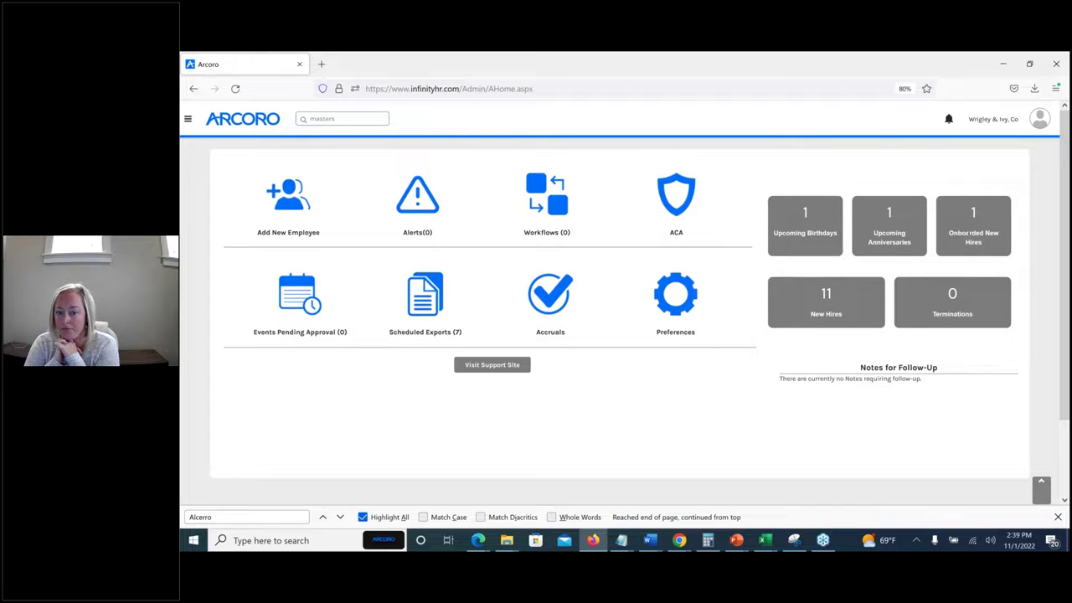
{"action": "left_click", "coordinate": [353, 120]}
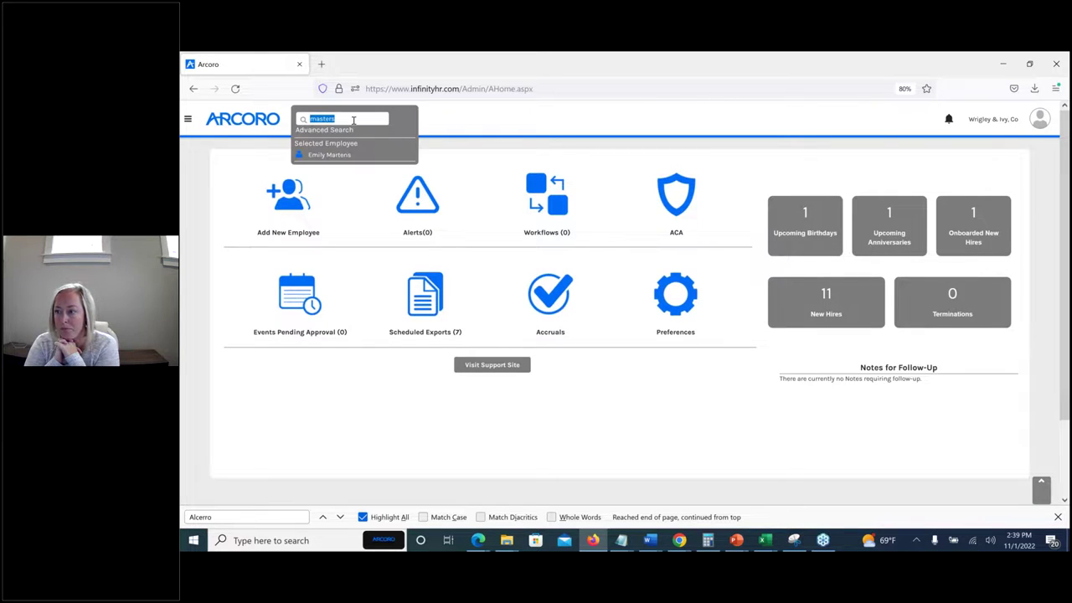
{"action": "type", "text": "emily"}
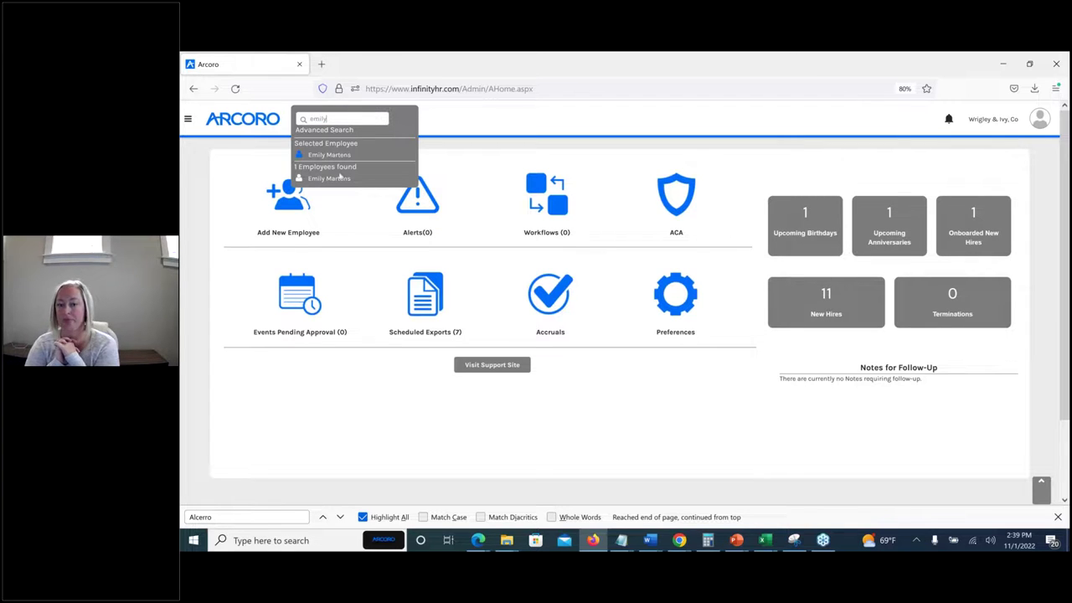
{"action": "left_click", "coordinate": [329, 178]}
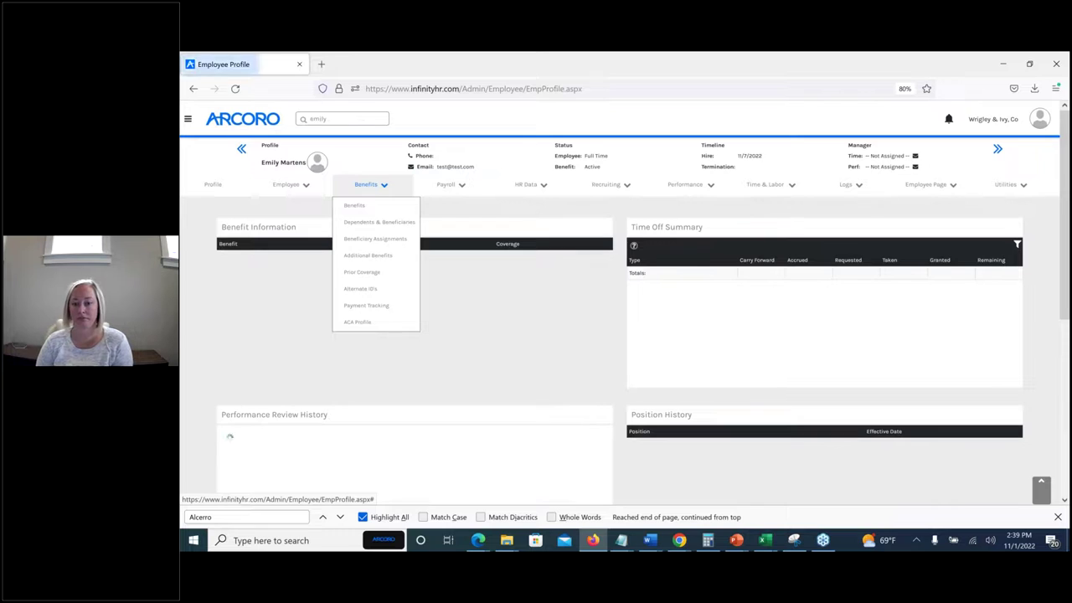
{"action": "mouse_move", "coordinate": [306, 189]}
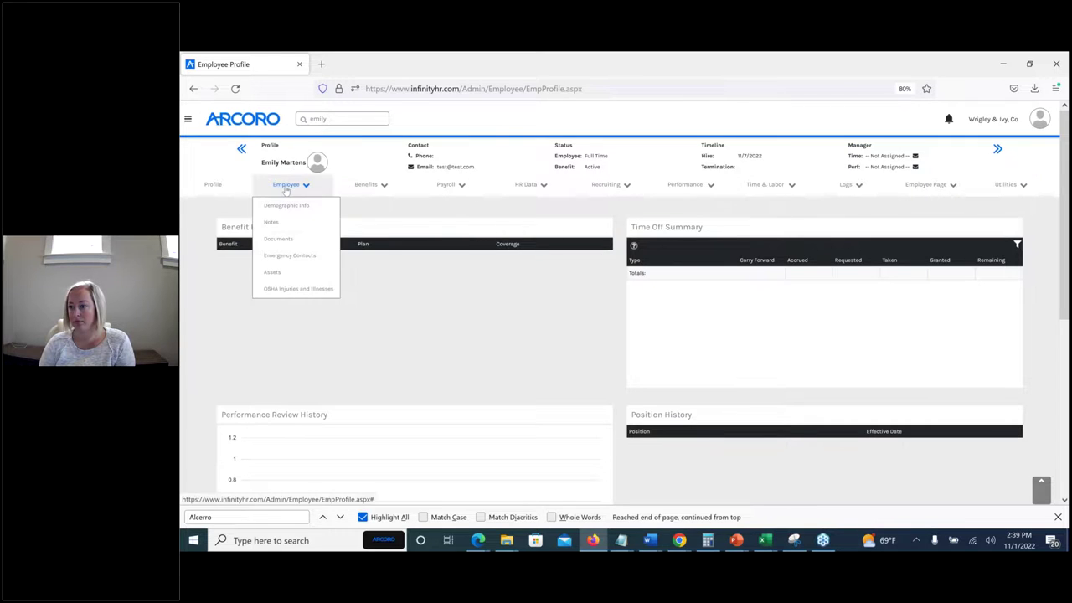
{"action": "left_click", "coordinate": [286, 207]}
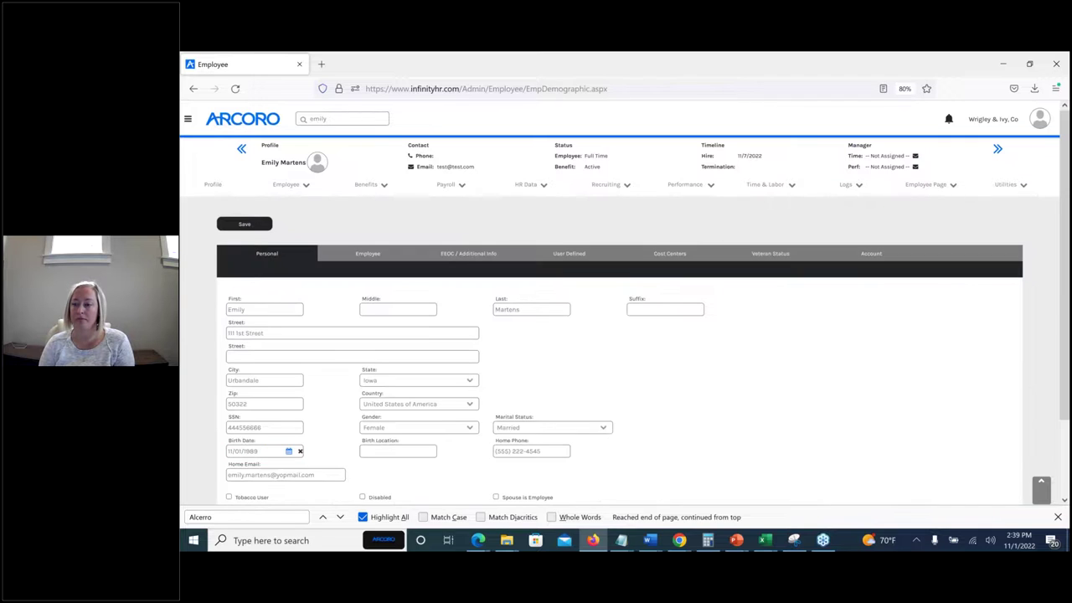
{"action": "left_click", "coordinate": [662, 255]}
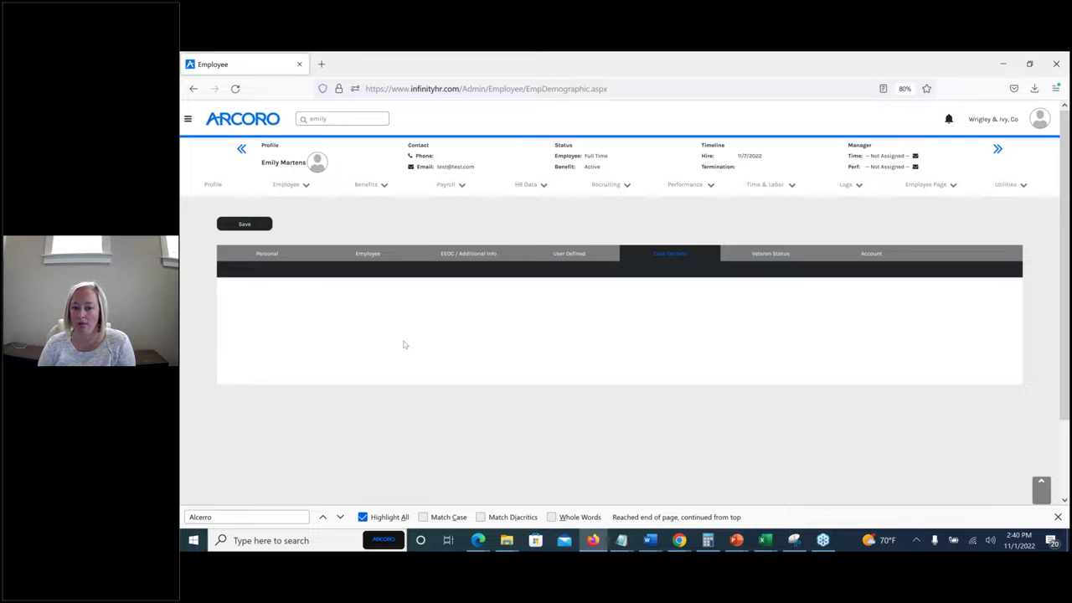
Step: Reopen the new hire's profile from the home page and review the documents uploaded through Onboarding
{"action": "left_click", "coordinate": [241, 122]}
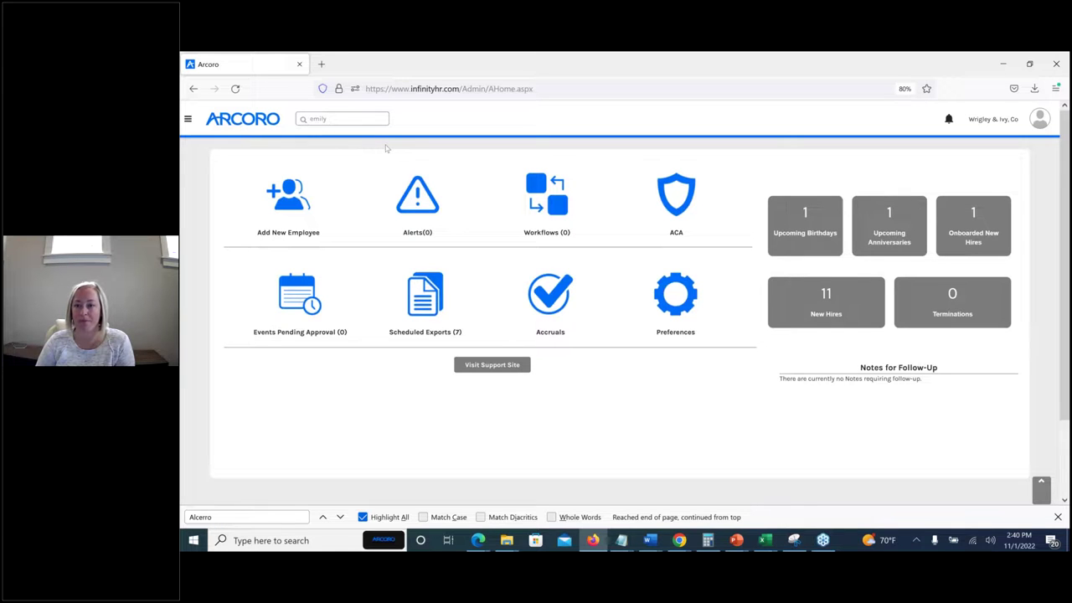
{"action": "left_click", "coordinate": [361, 120]}
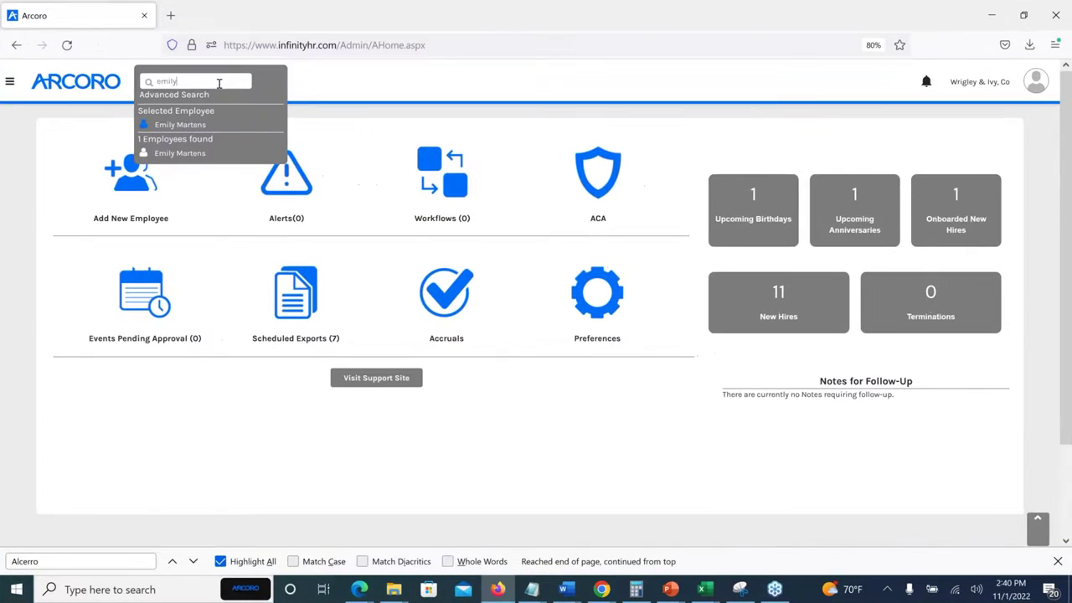
{"action": "left_click", "coordinate": [179, 153]}
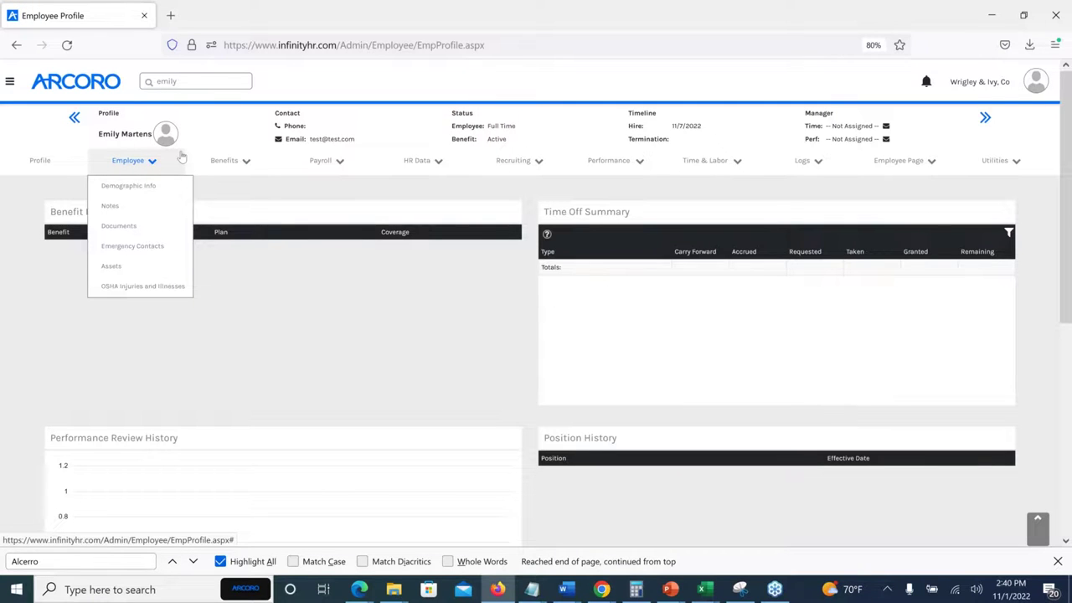
{"action": "left_click", "coordinate": [126, 161]}
{"action": "left_click", "coordinate": [126, 161]}
{"action": "left_click", "coordinate": [117, 225]}
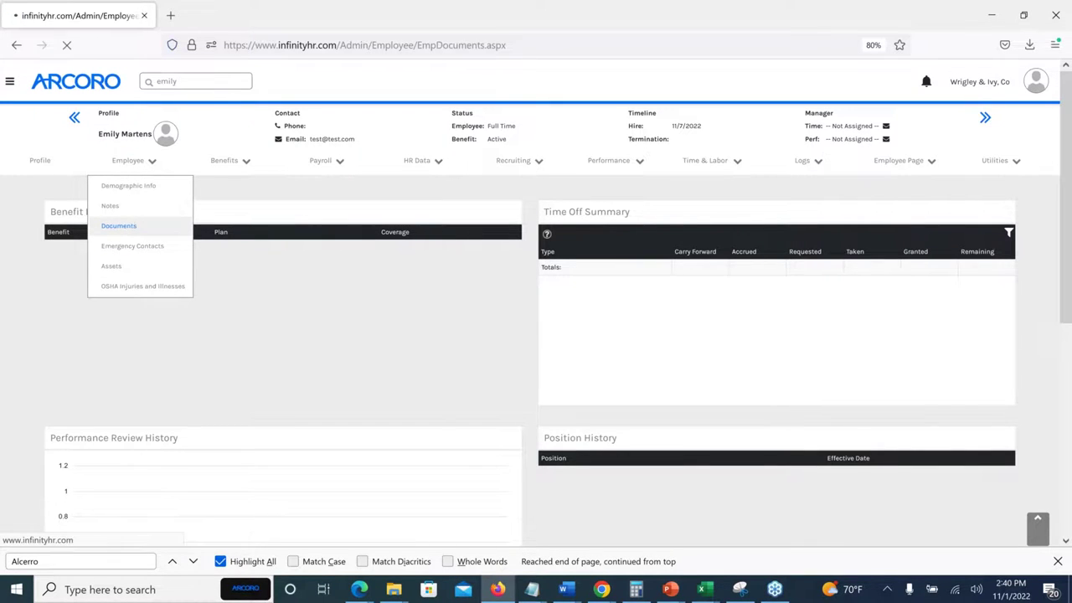
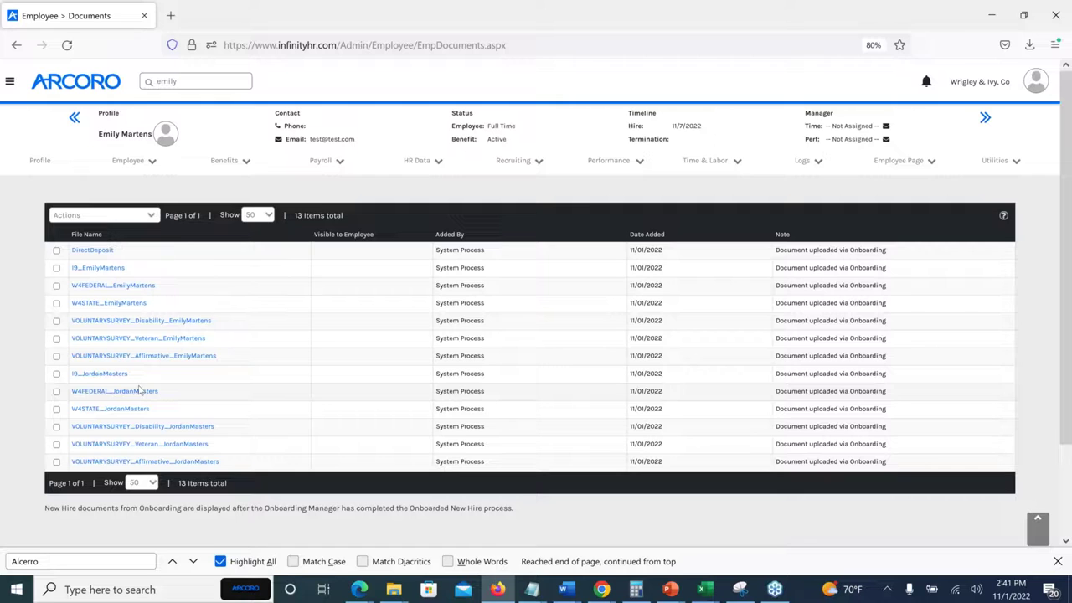
Step: Reopen the new hire's demographic information from the home page and examine the account options
{"action": "left_click", "coordinate": [67, 78]}
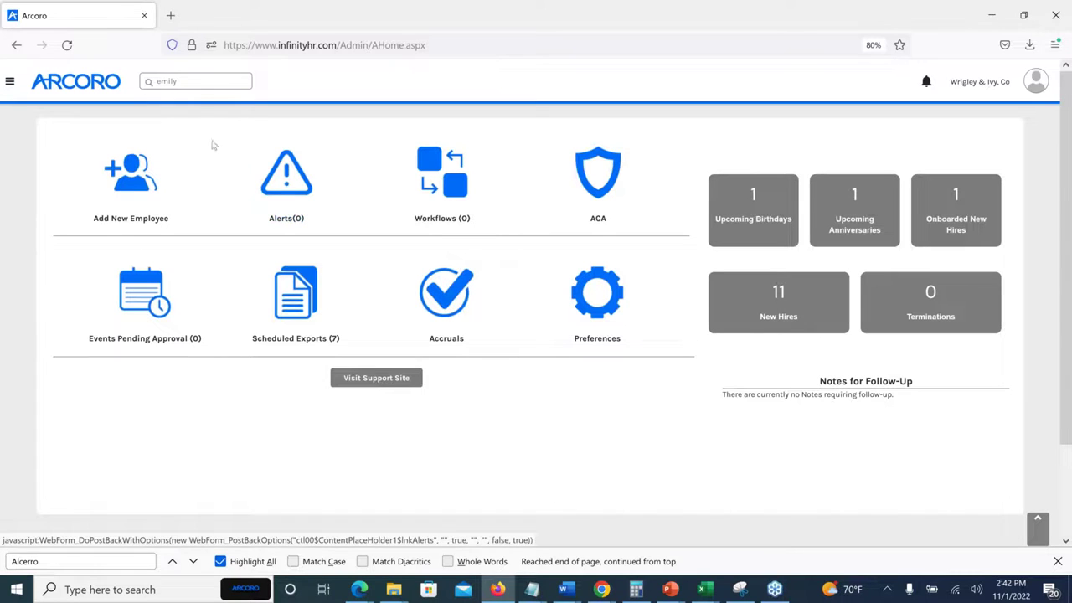
{"action": "left_click", "coordinate": [198, 82]}
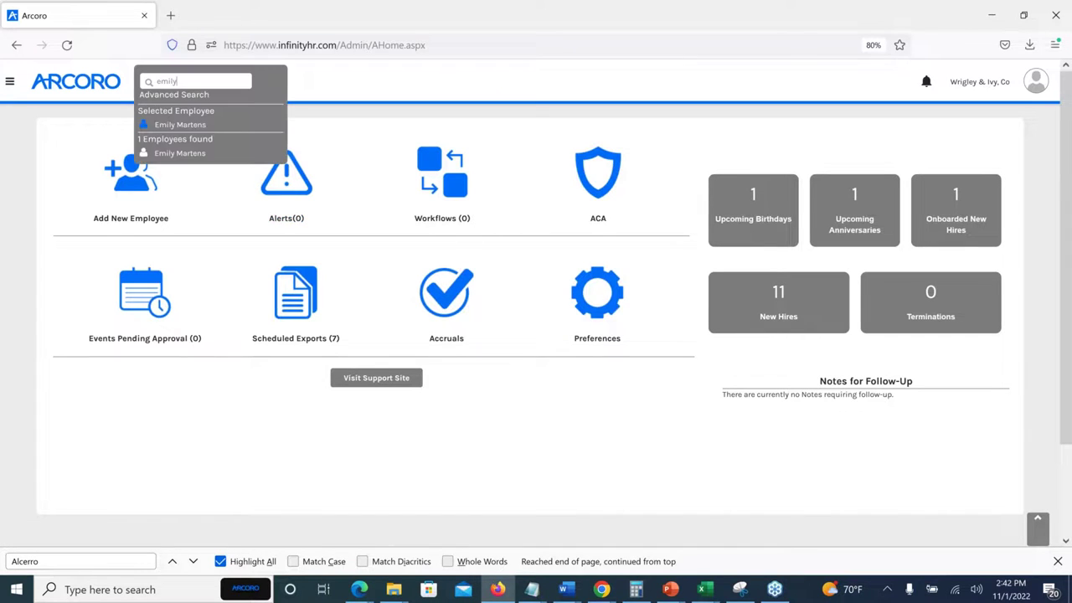
{"action": "left_click", "coordinate": [180, 154]}
{"action": "mouse_move", "coordinate": [134, 160]}
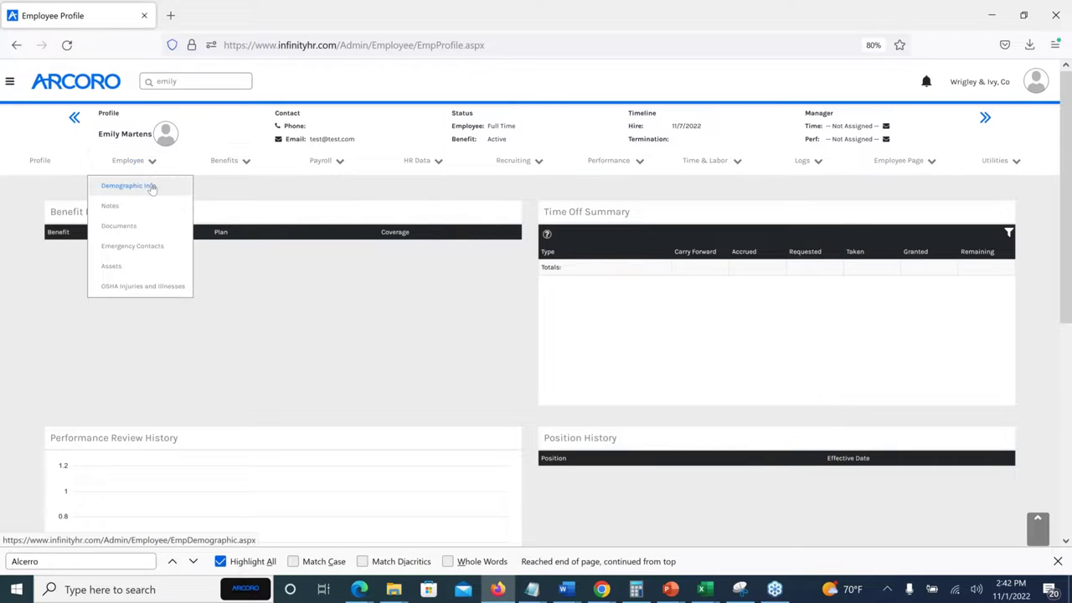
{"action": "left_click", "coordinate": [144, 186]}
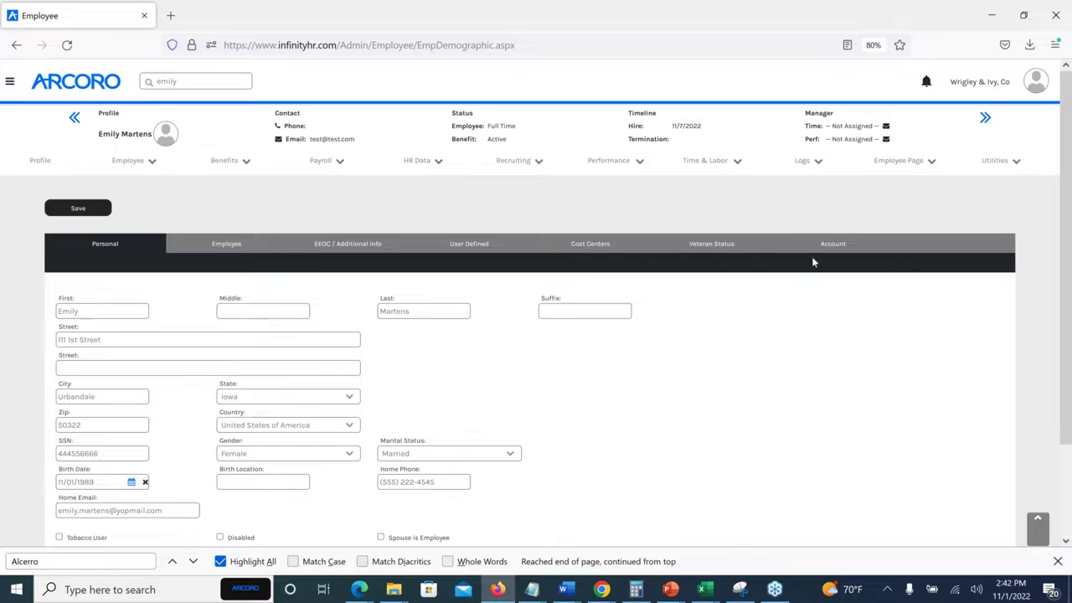
{"action": "left_click", "coordinate": [841, 250]}
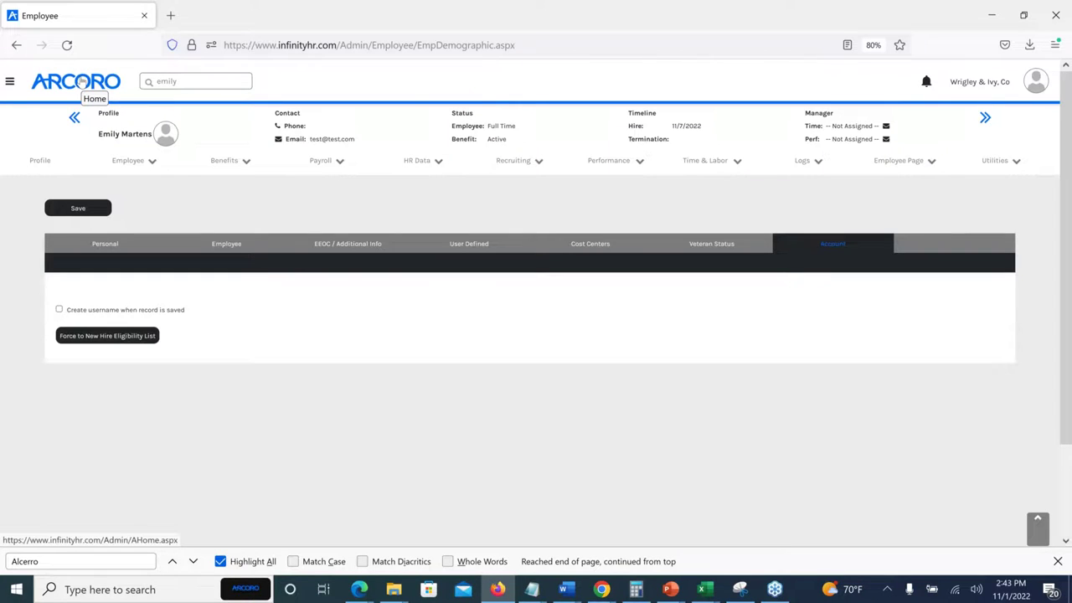
Step: Open the New Hire Eligibility list from the home page and select the new hire's entry
{"action": "left_click", "coordinate": [82, 82]}
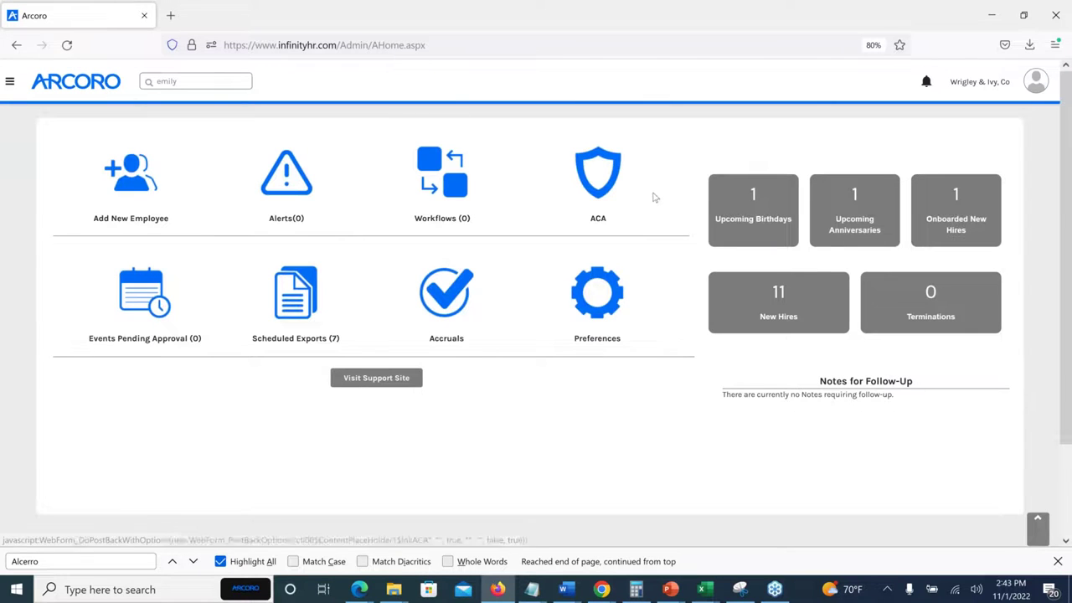
{"action": "left_click", "coordinate": [778, 293]}
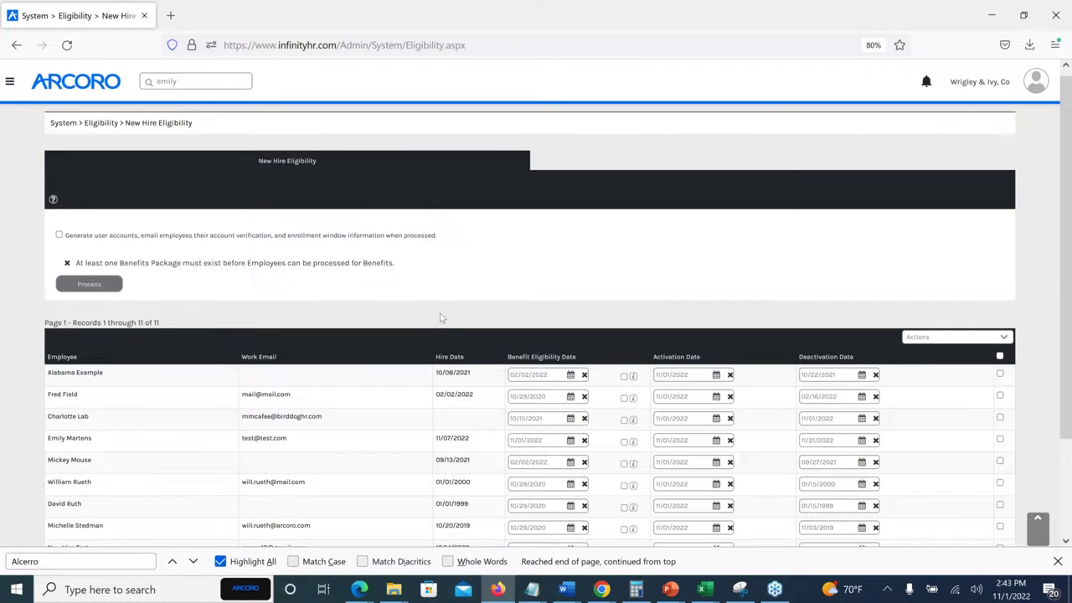
{"action": "scroll", "coordinate": [441, 318], "scroll_direction": "down", "scroll_amount": 3}
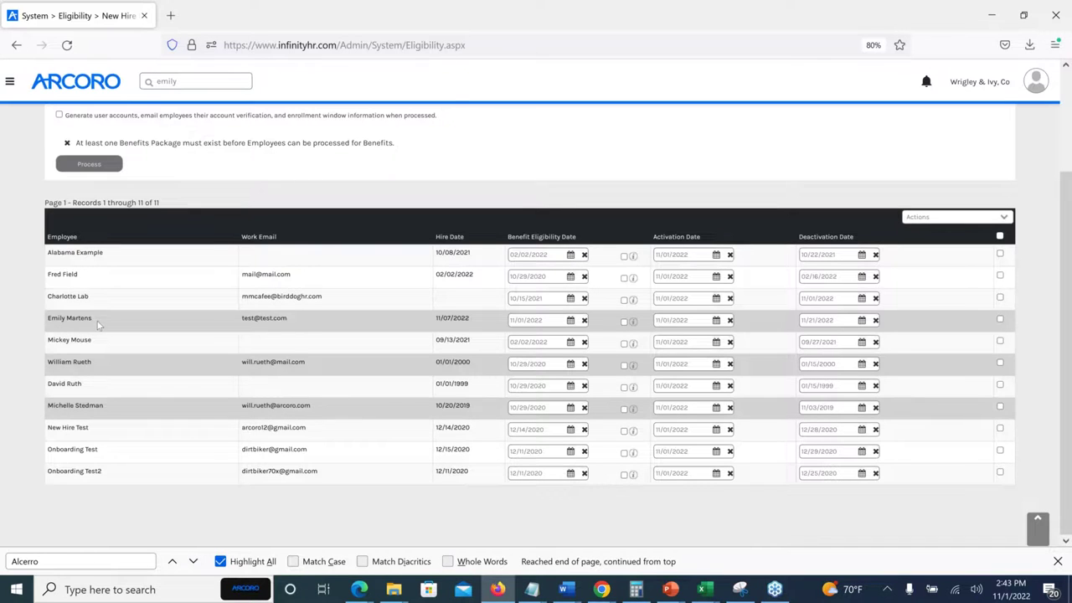
{"action": "left_click_drag", "start_coordinate": [97, 321], "coordinate": [47, 319]}
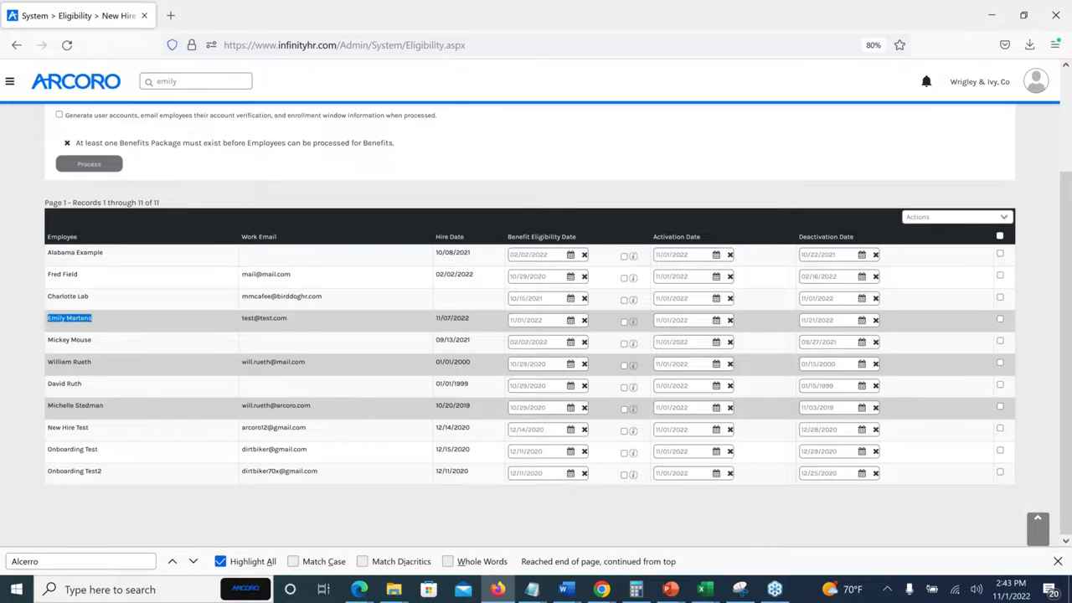
{"action": "left_click", "coordinate": [999, 319]}
Step: Enable generating user accounts and emailing employees their account verification and enrollment window information when processed
{"action": "scroll", "coordinate": [335, 251], "scroll_direction": "up", "scroll_amount": 2}
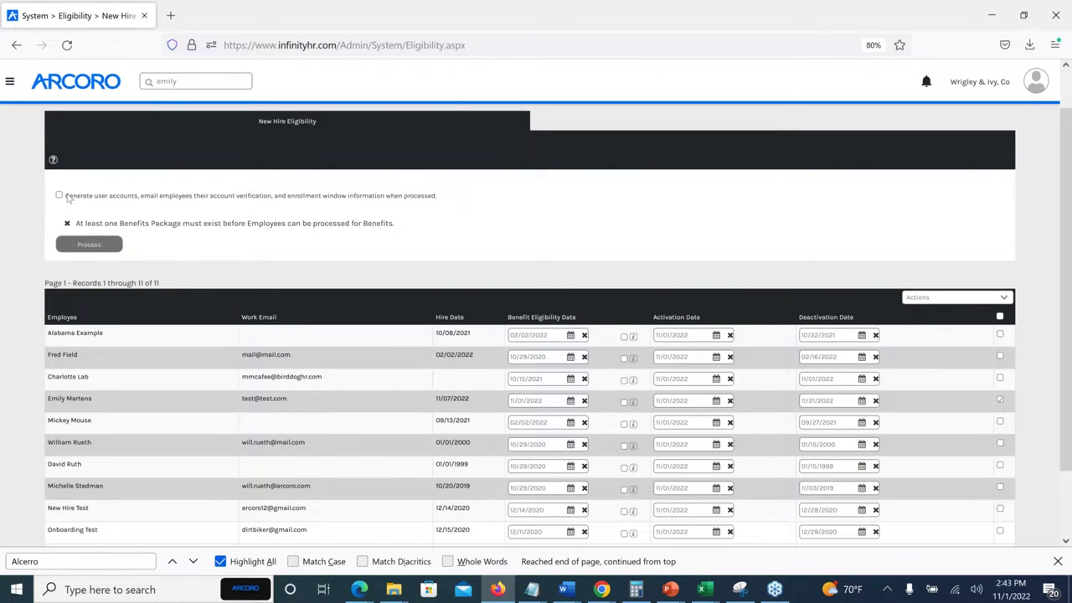
{"action": "left_click_drag", "start_coordinate": [65, 198], "coordinate": [317, 206]}
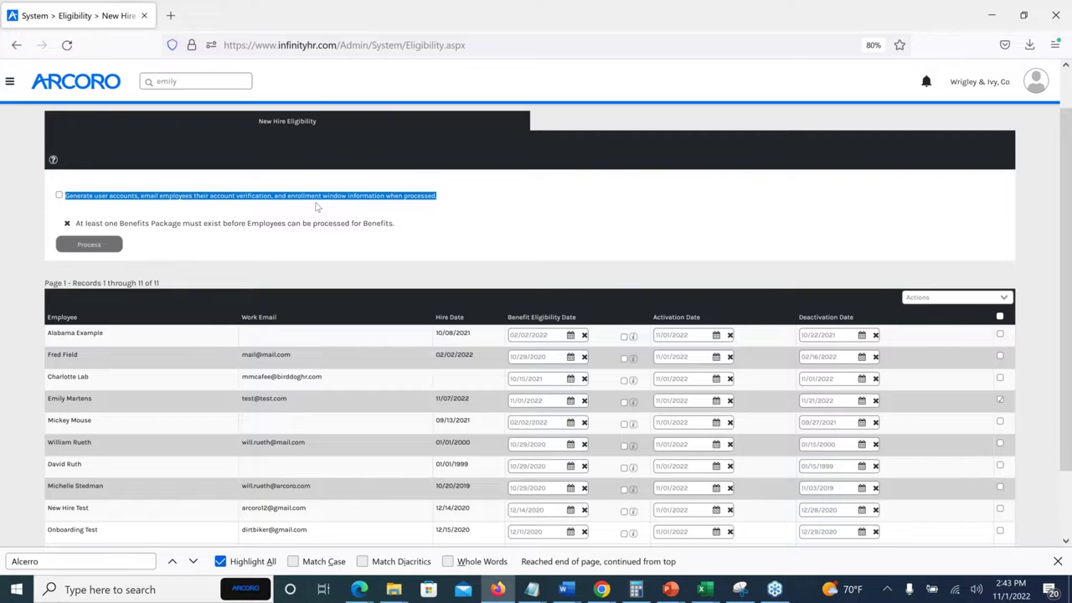
{"action": "left_click", "coordinate": [147, 199]}
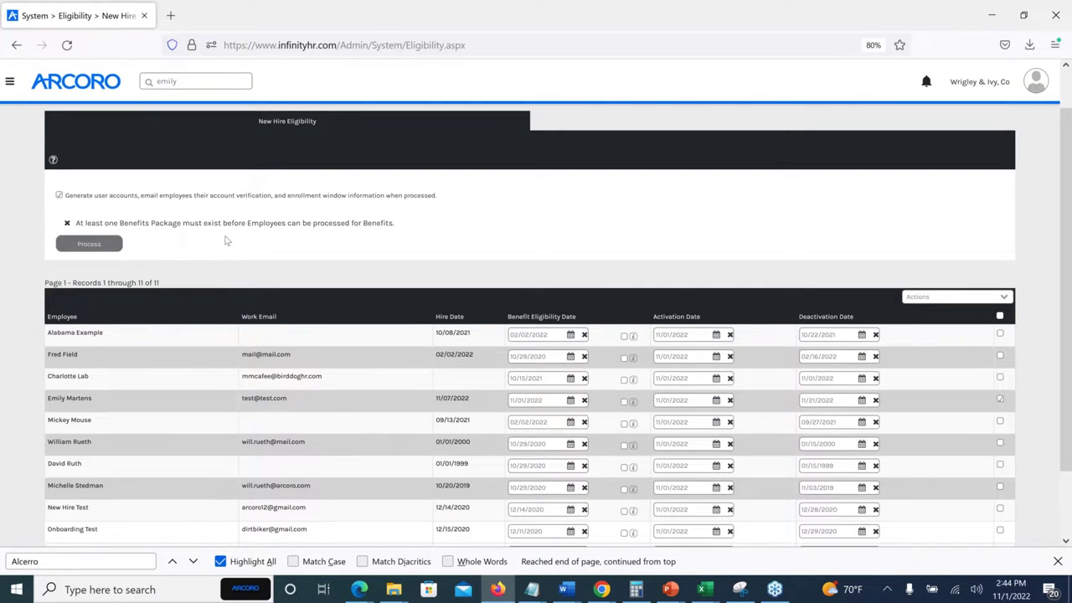
{"action": "scroll", "coordinate": [225, 241], "scroll_direction": "up", "scroll_amount": 1}
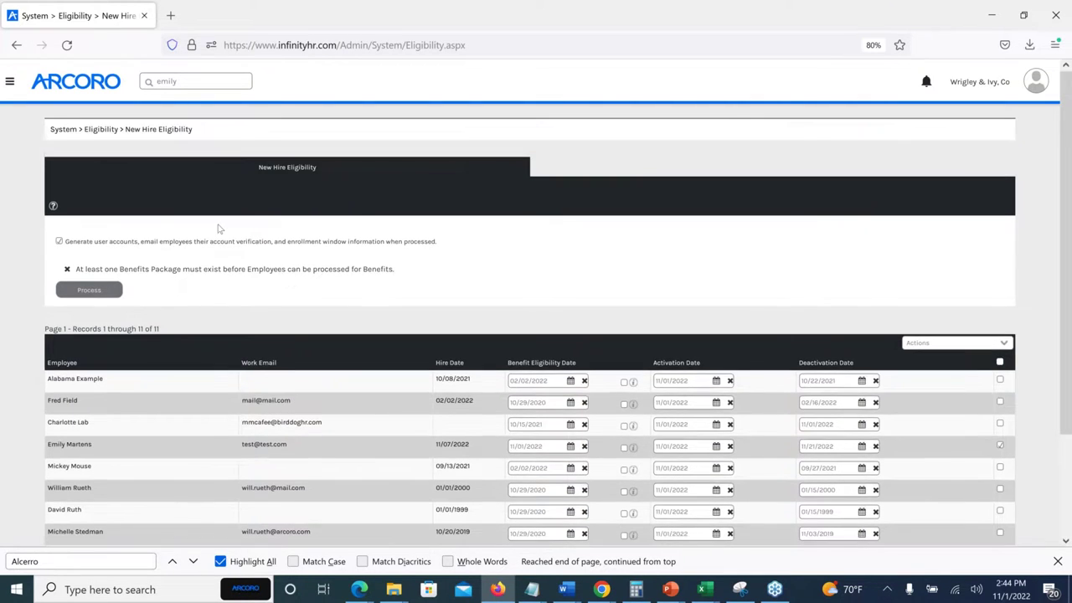
Step: In the new hire's account settings, enable creating a username when the record is saved, and save the record
{"action": "left_click", "coordinate": [183, 85]}
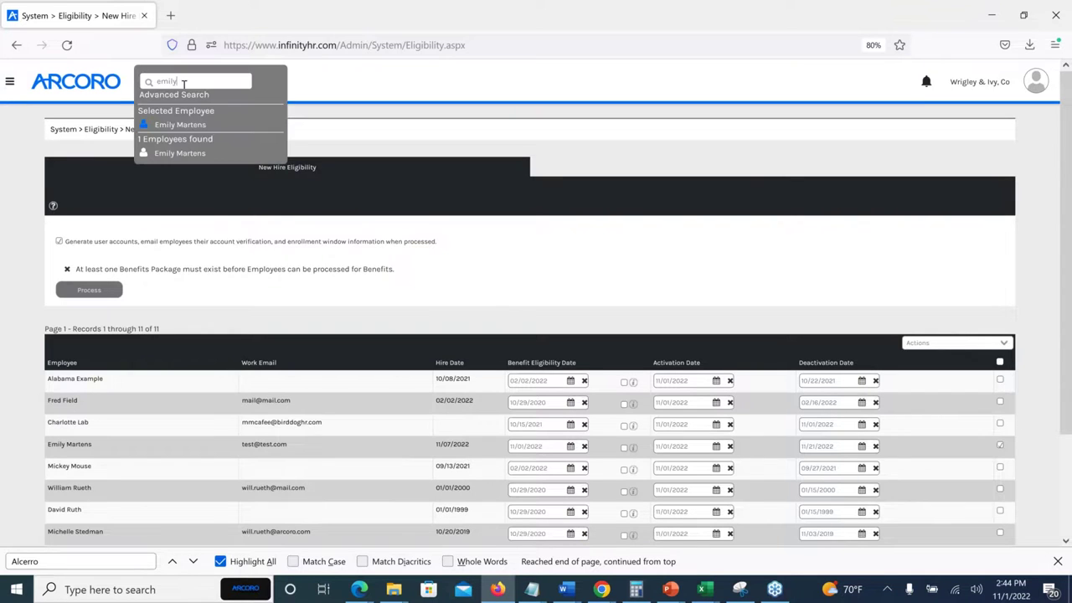
{"action": "left_click", "coordinate": [175, 158]}
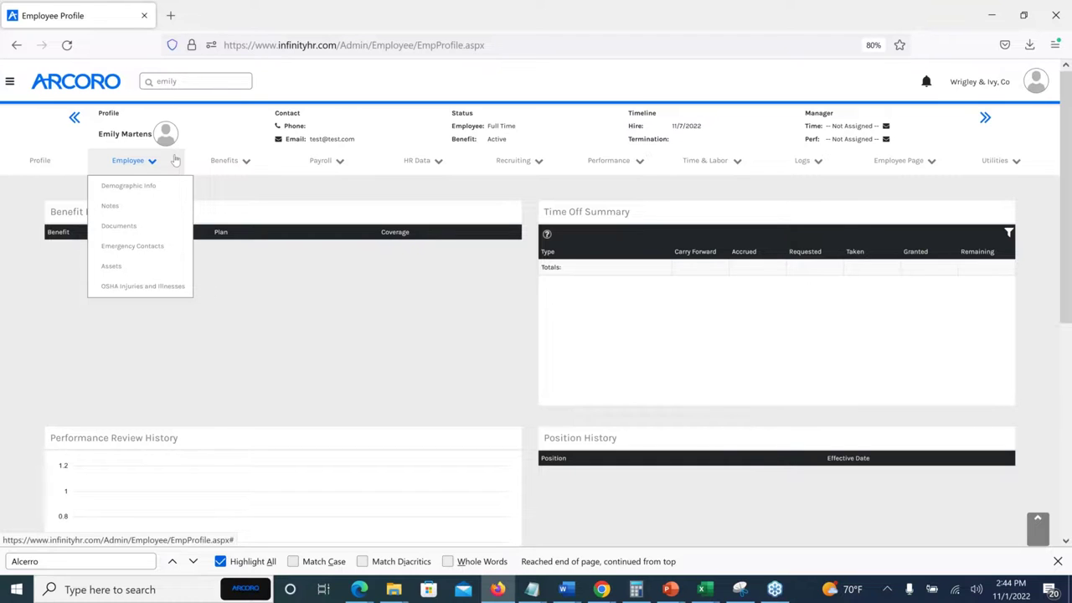
{"action": "left_click", "coordinate": [158, 186]}
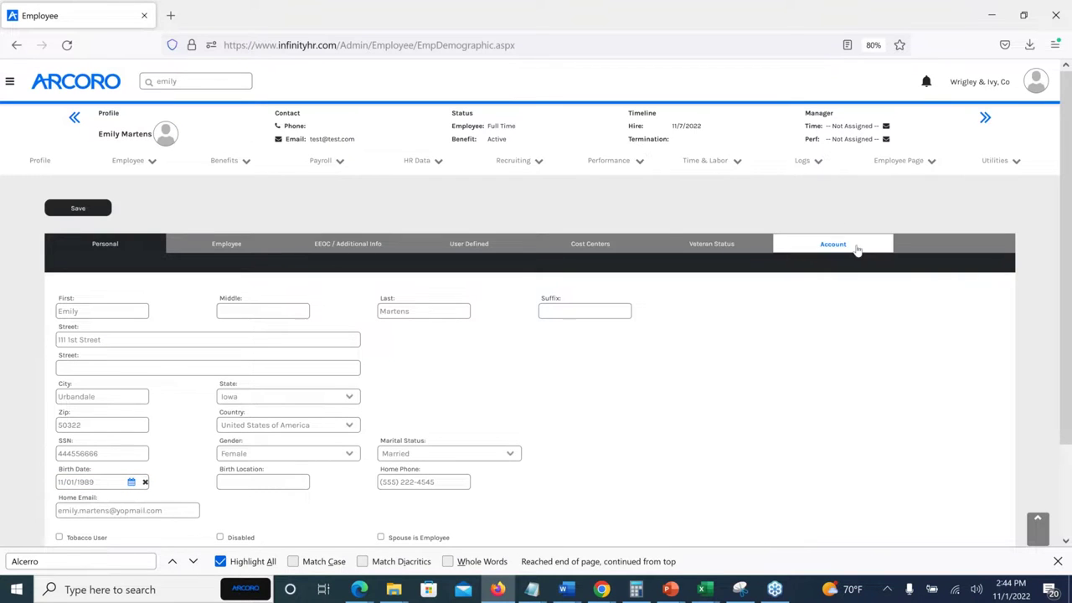
{"action": "left_click", "coordinate": [211, 251]}
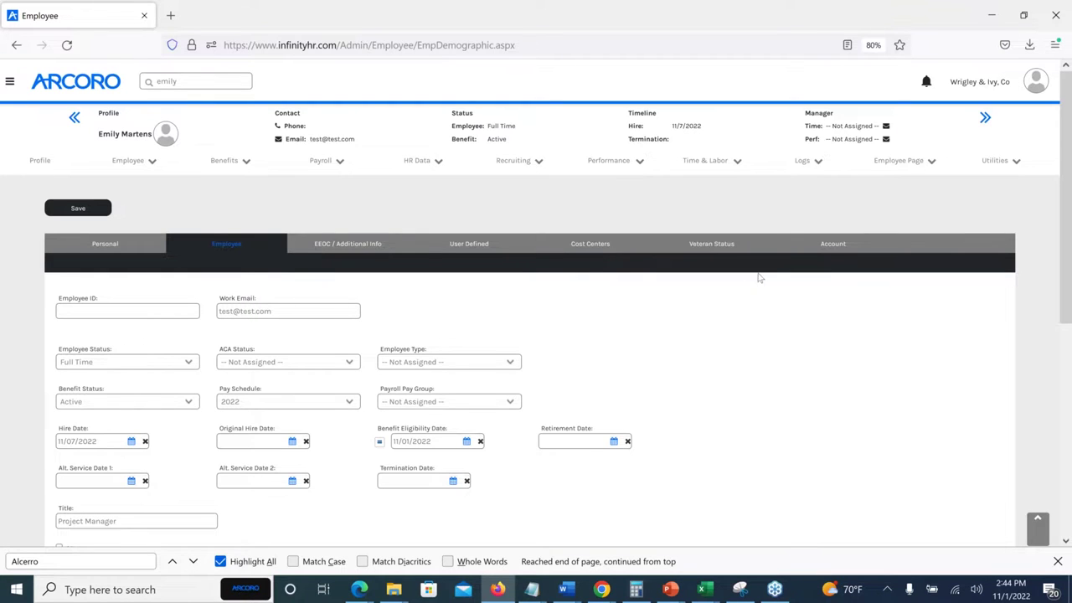
{"action": "left_click", "coordinate": [811, 256]}
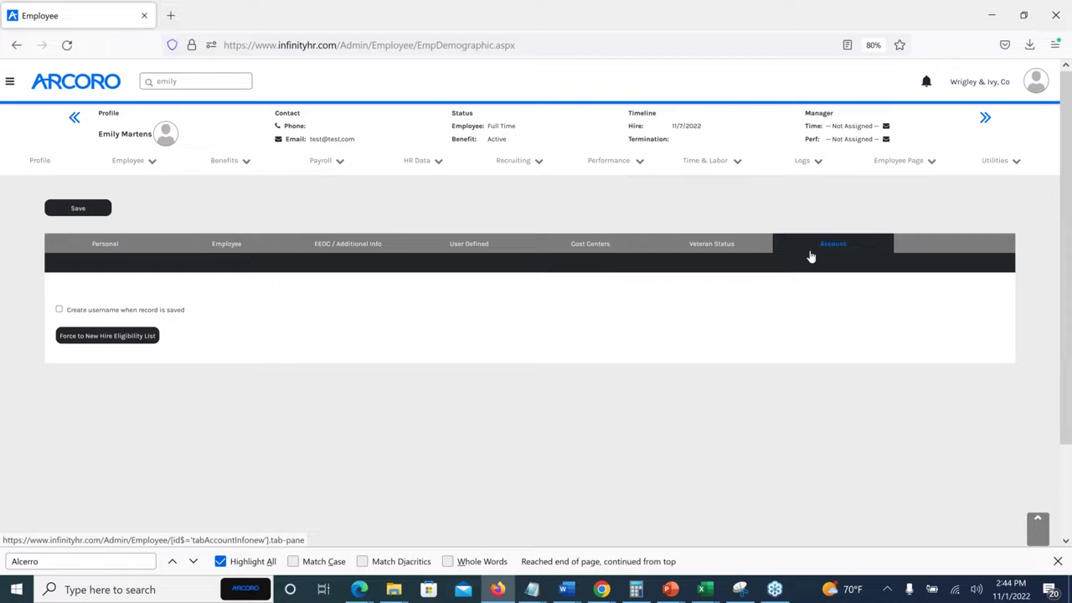
{"action": "left_click", "coordinate": [58, 310]}
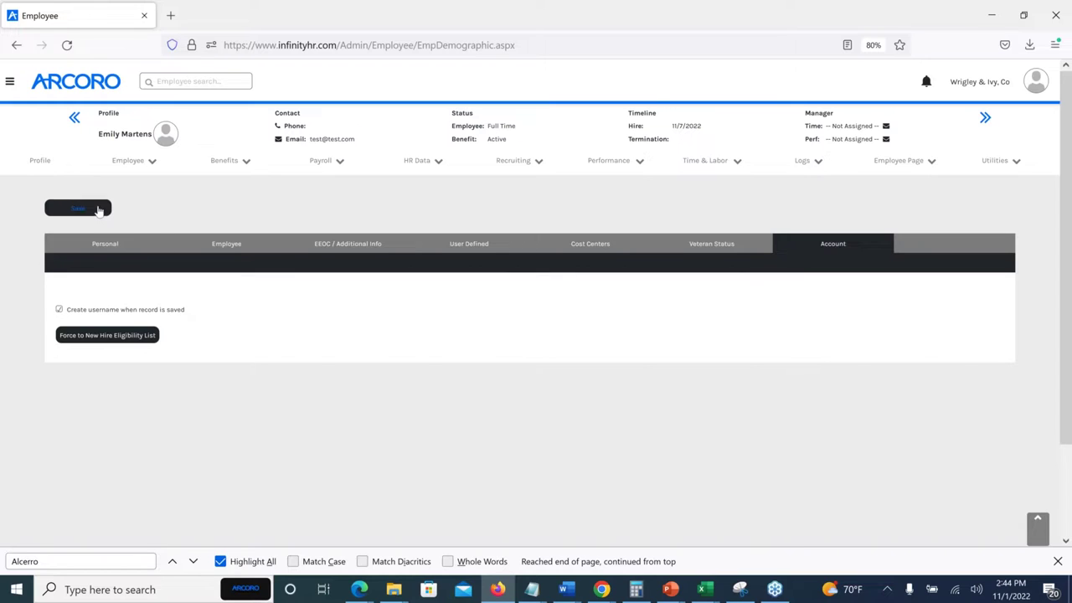
{"action": "left_click", "coordinate": [97, 208]}
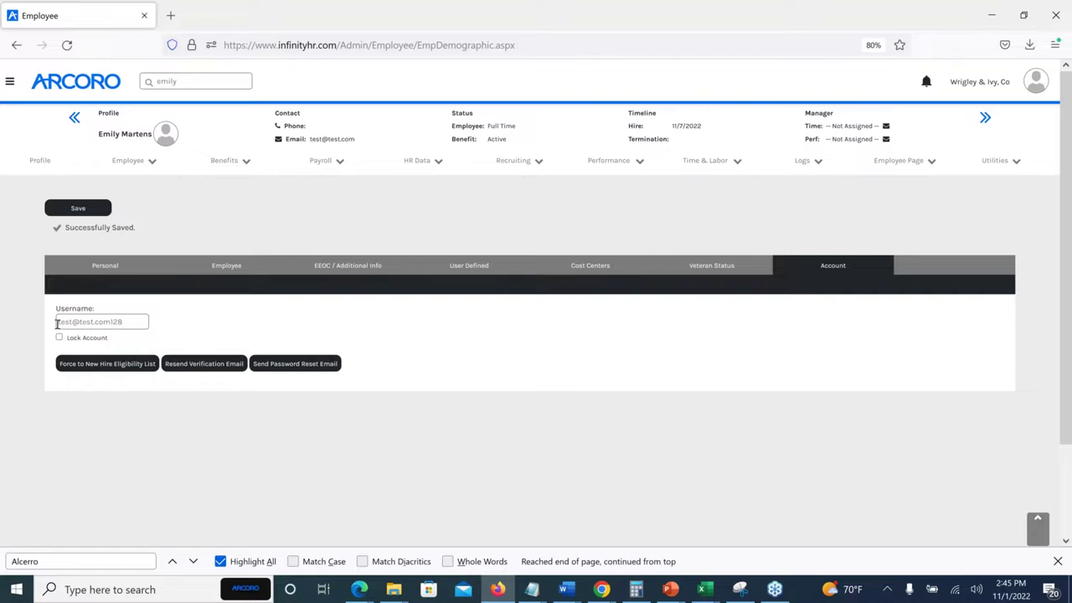
{"action": "left_click_drag", "start_coordinate": [57, 319], "coordinate": [128, 318]}
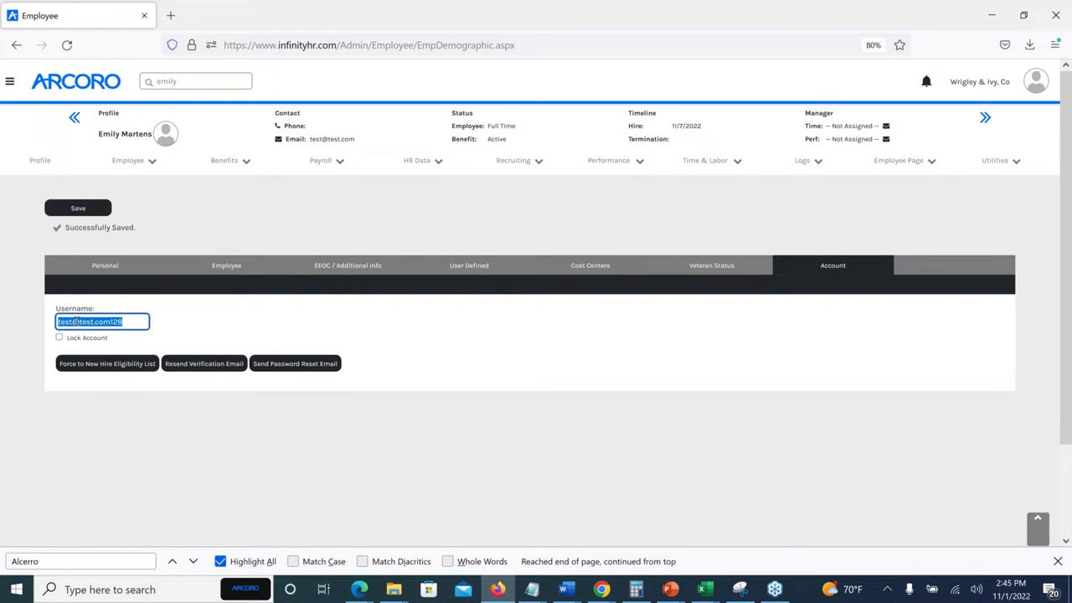
{"action": "left_click", "coordinate": [183, 330]}
{"action": "left_click", "coordinate": [63, 98]}
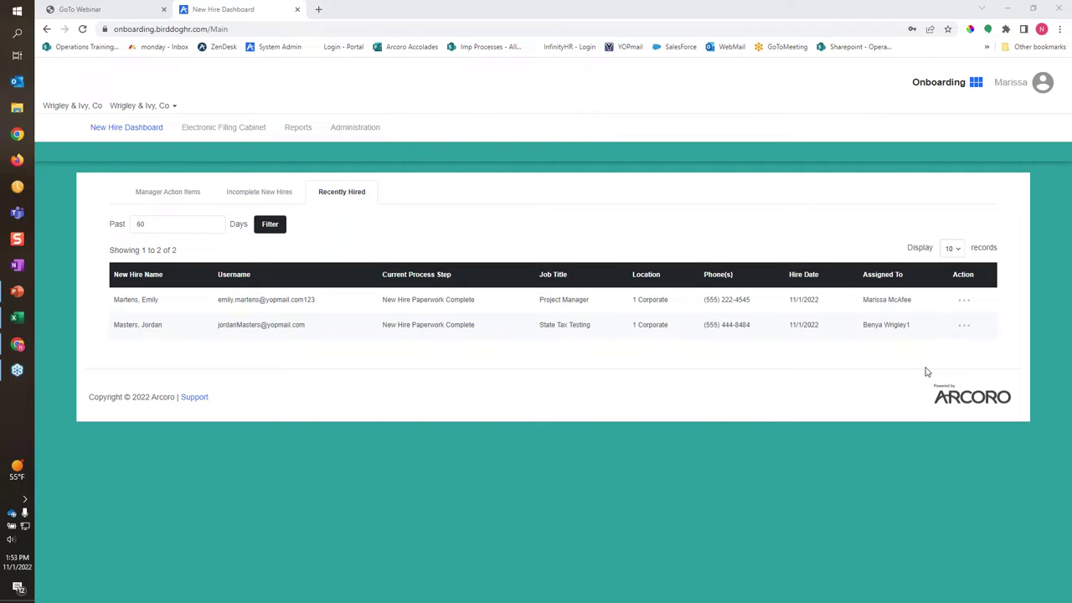
Step: Switch from Onboarding to the Learning Management module and impersonate the newly hired employee there
{"action": "left_click", "coordinate": [976, 88]}
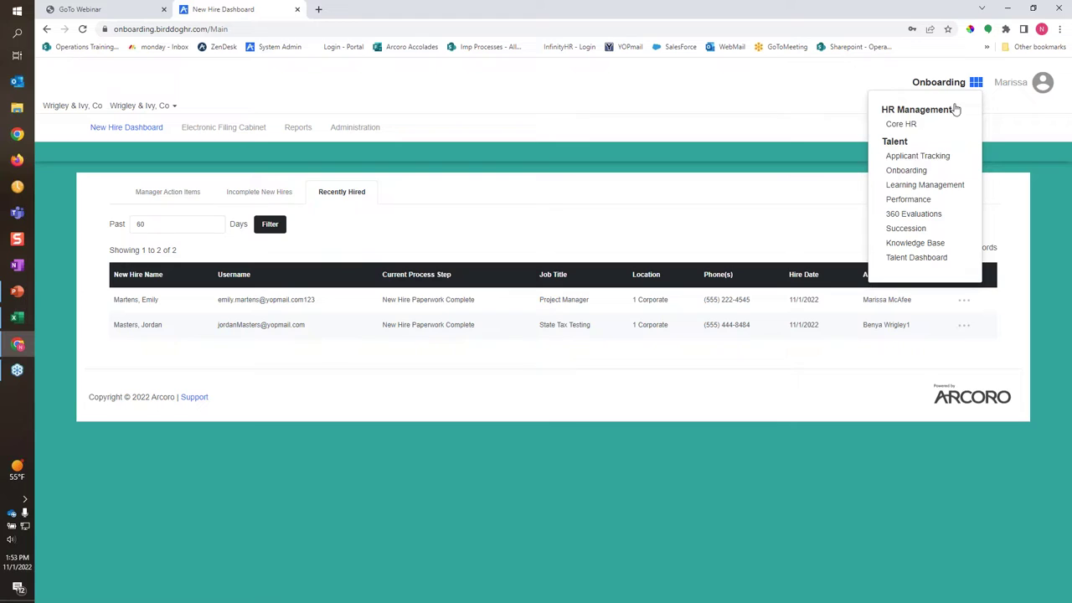
{"action": "left_click", "coordinate": [929, 185]}
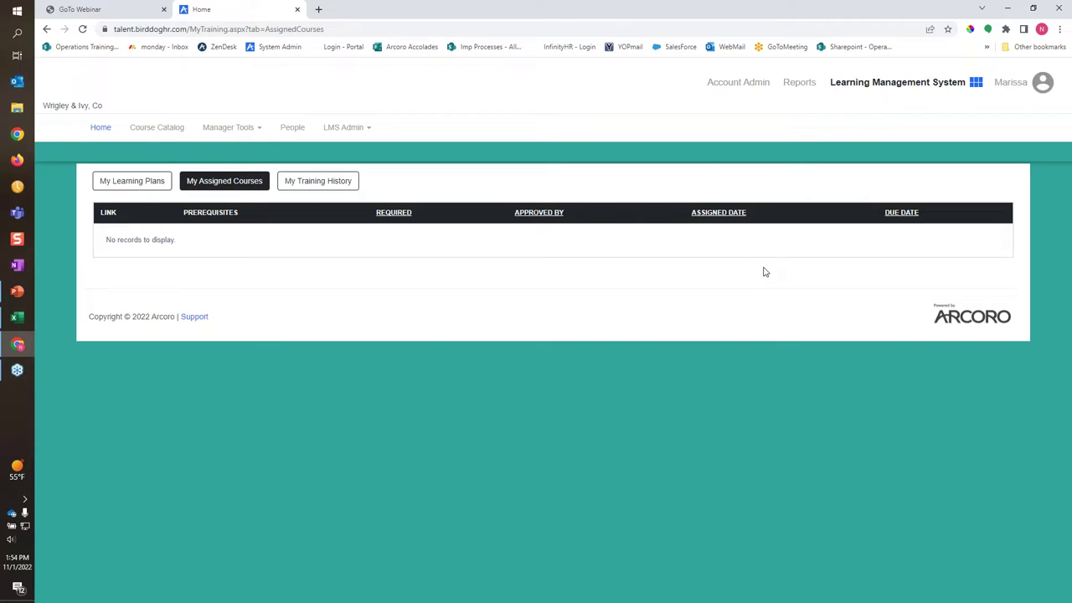
{"action": "left_click", "coordinate": [1012, 83]}
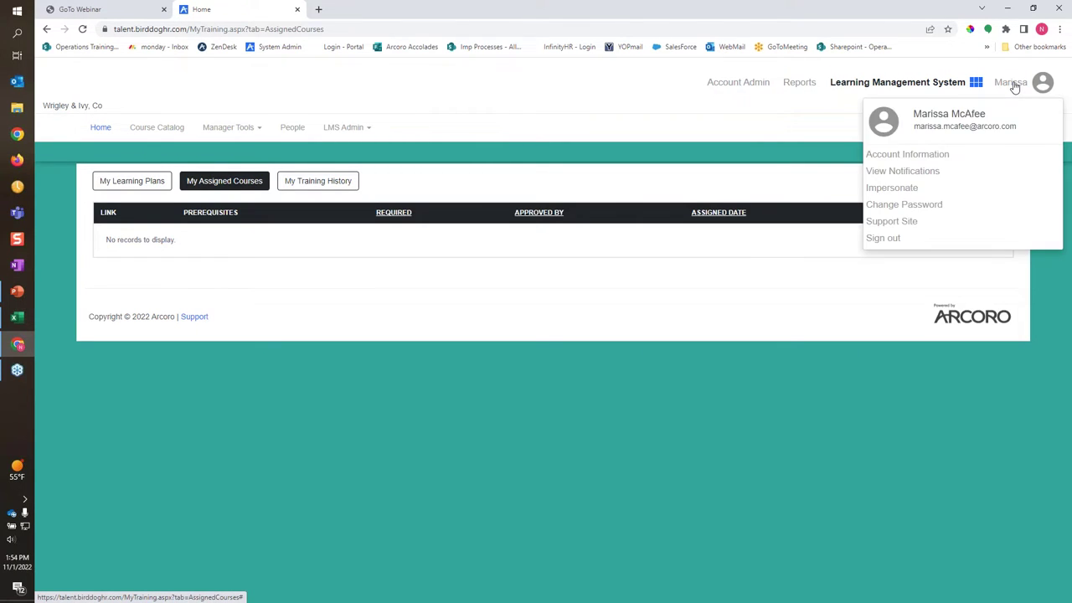
{"action": "left_click", "coordinate": [892, 191]}
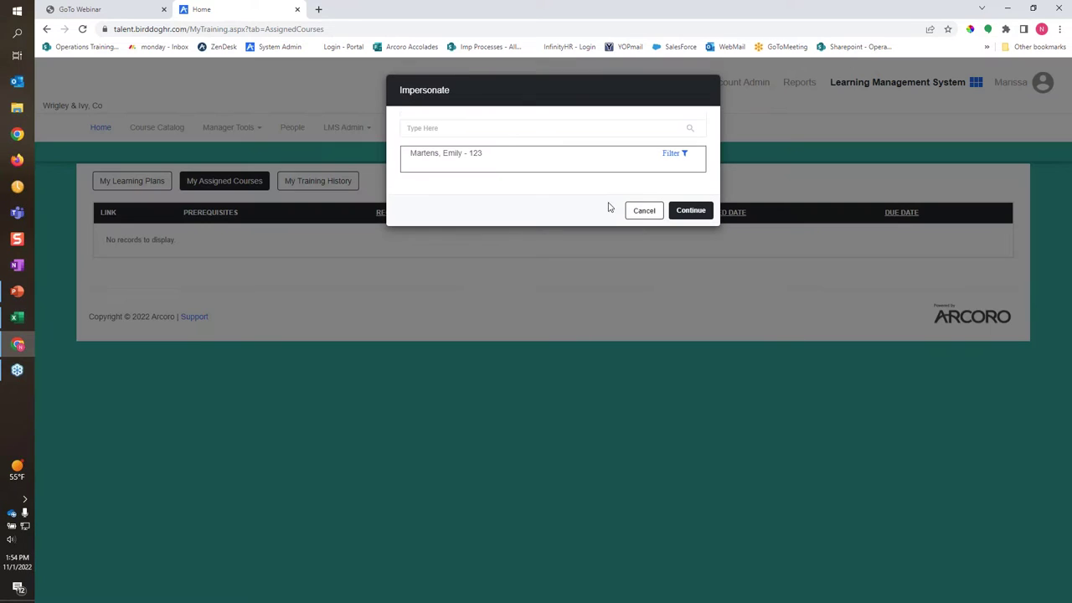
{"action": "left_click", "coordinate": [467, 155]}
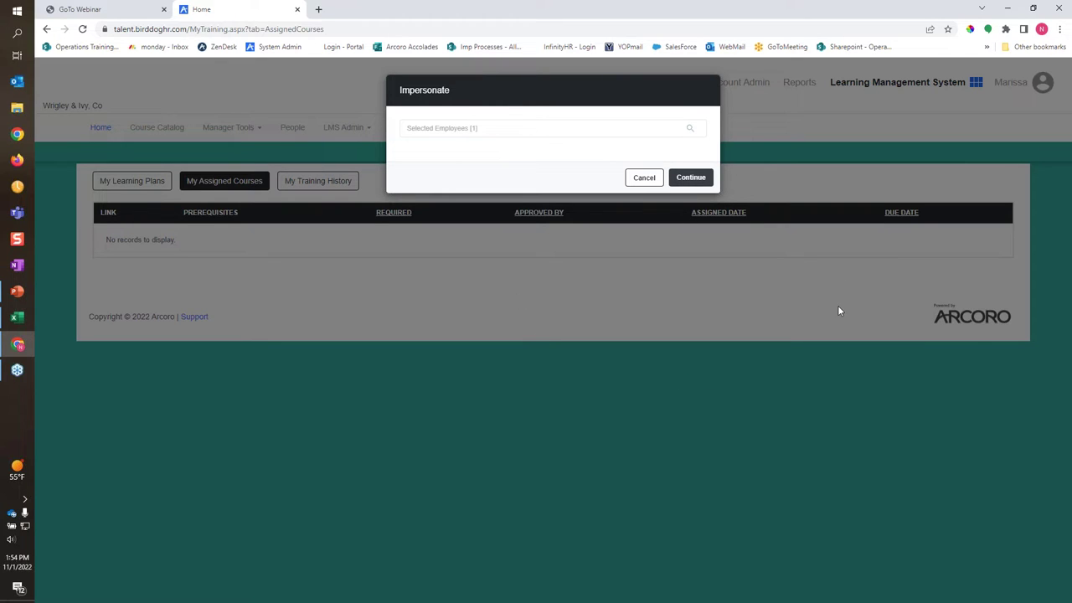
{"action": "key", "text": "Return"}
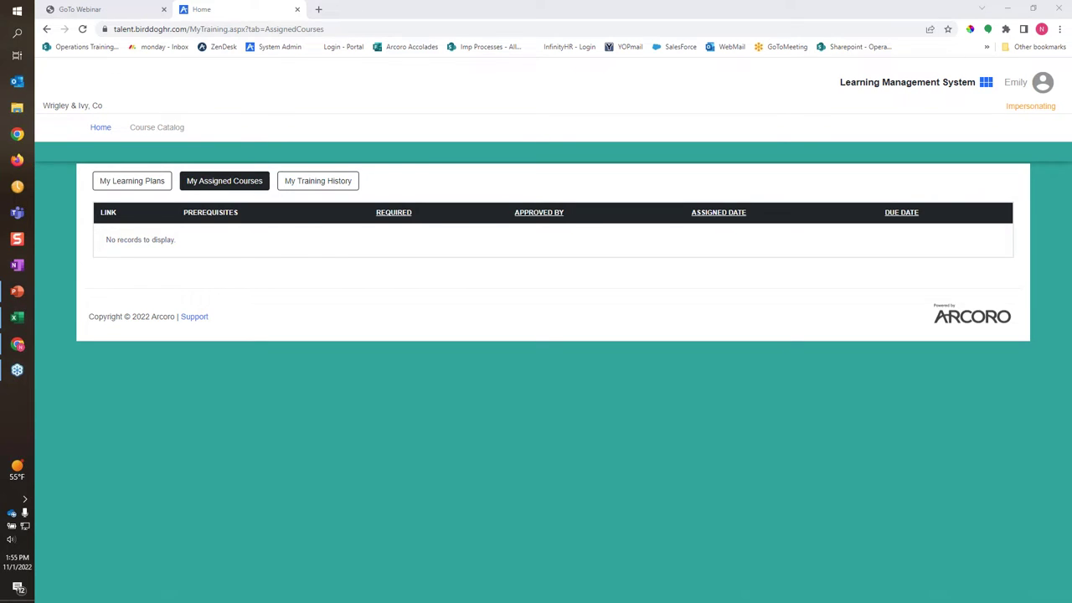
{"action": "key", "text": "alt+Tab"}
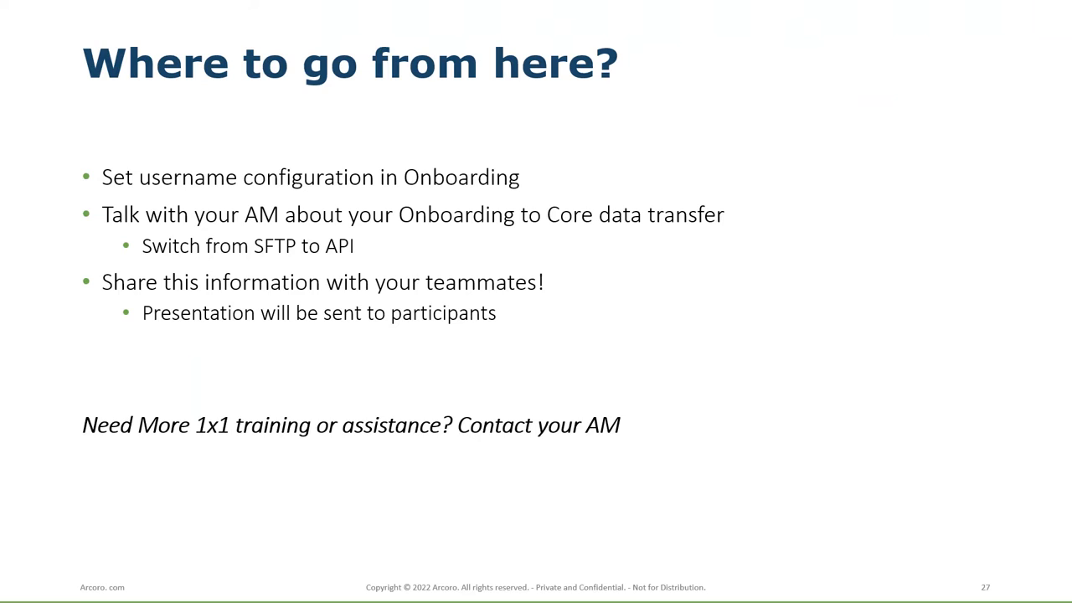